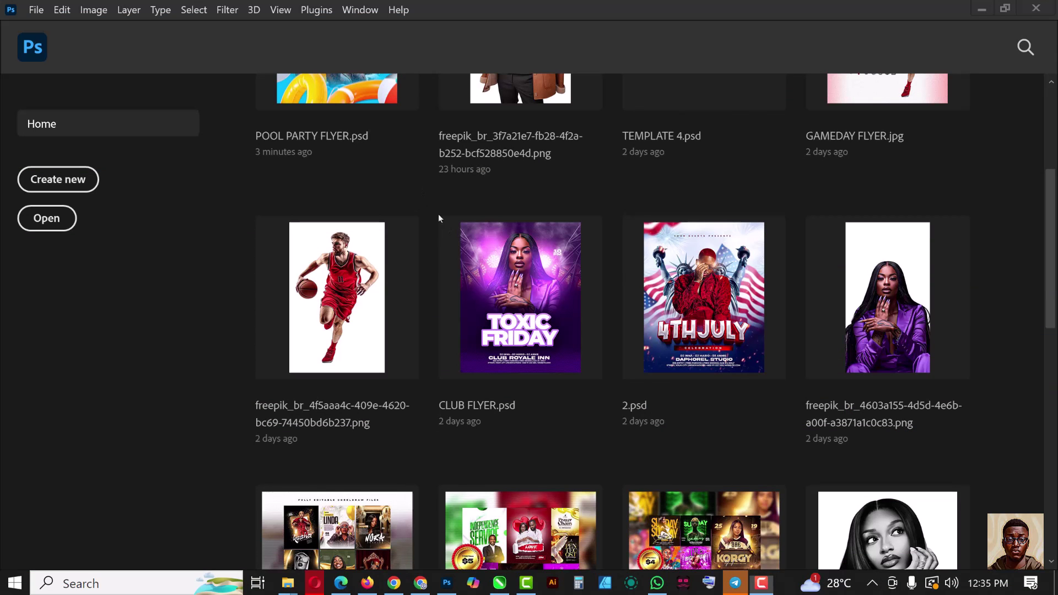
# - Create a 4 x 5 inch, 300 ppi RGB document with a transparent background, named POOL PARTY FLYER
pyautogui.click(29, 10)
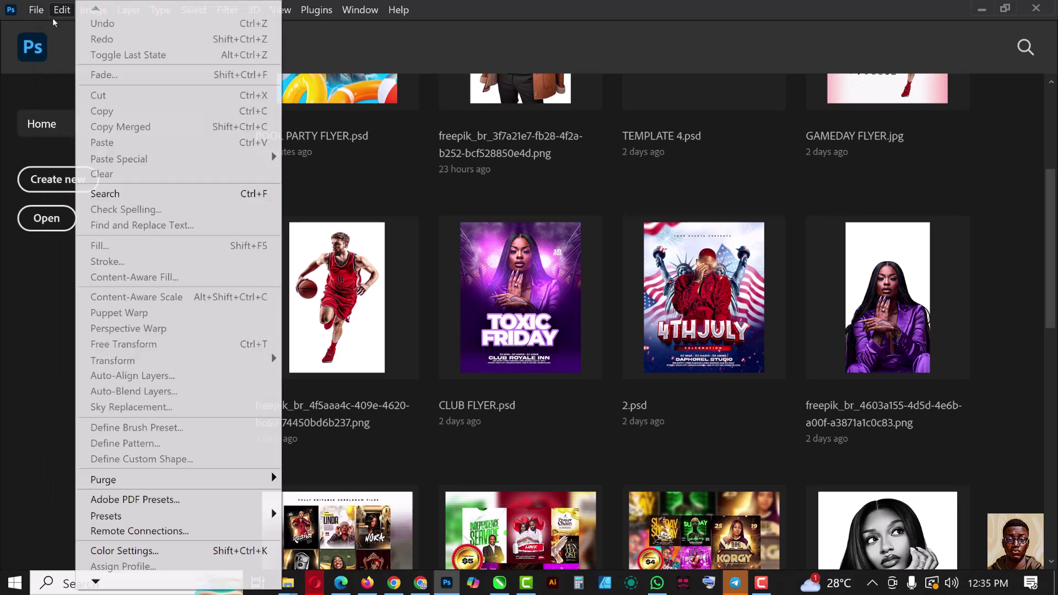
pyautogui.click(46, 28)
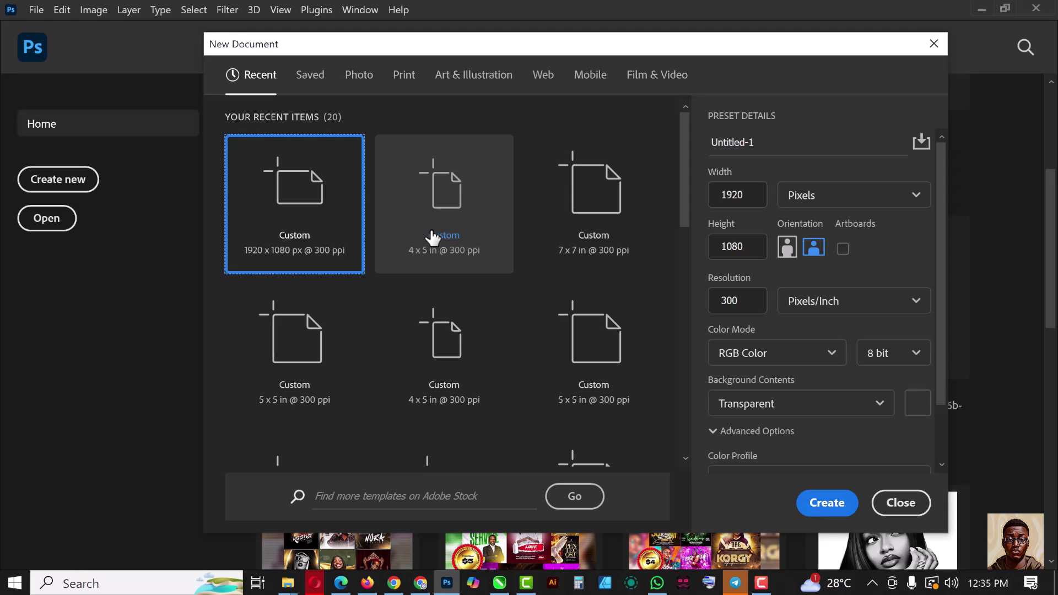
pyautogui.click(435, 215)
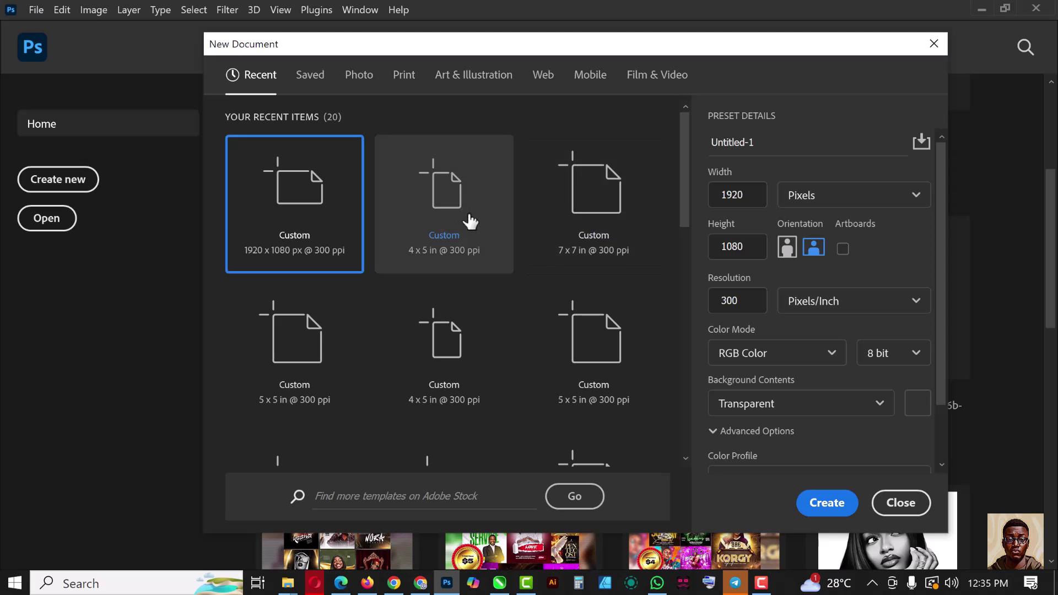
pyautogui.click(471, 220)
pyautogui.click(738, 195)
pyautogui.press('Tab')
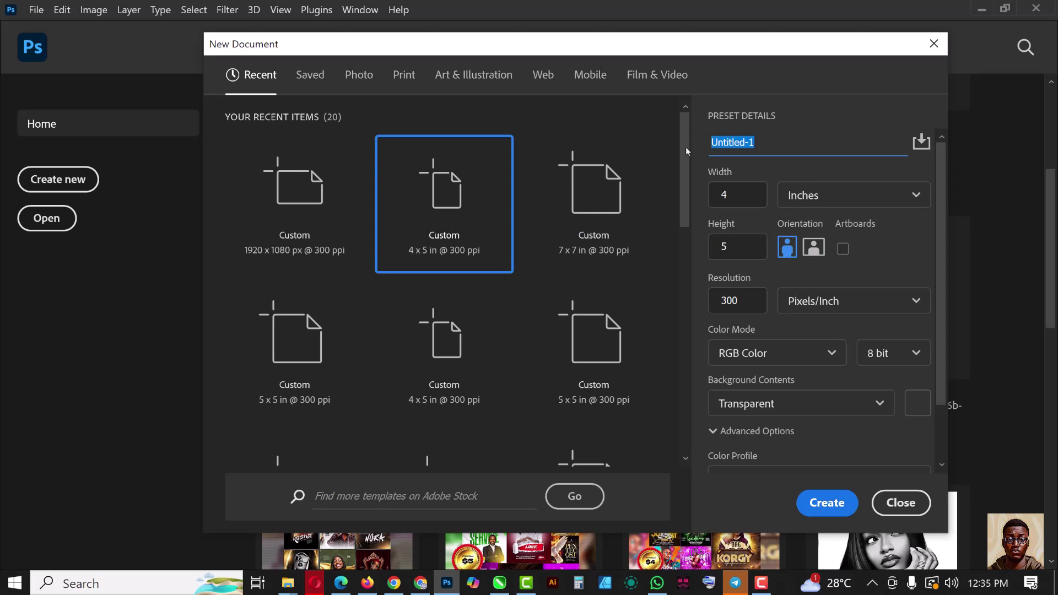
pyautogui.write('POOL PARTY FLYERTYU')
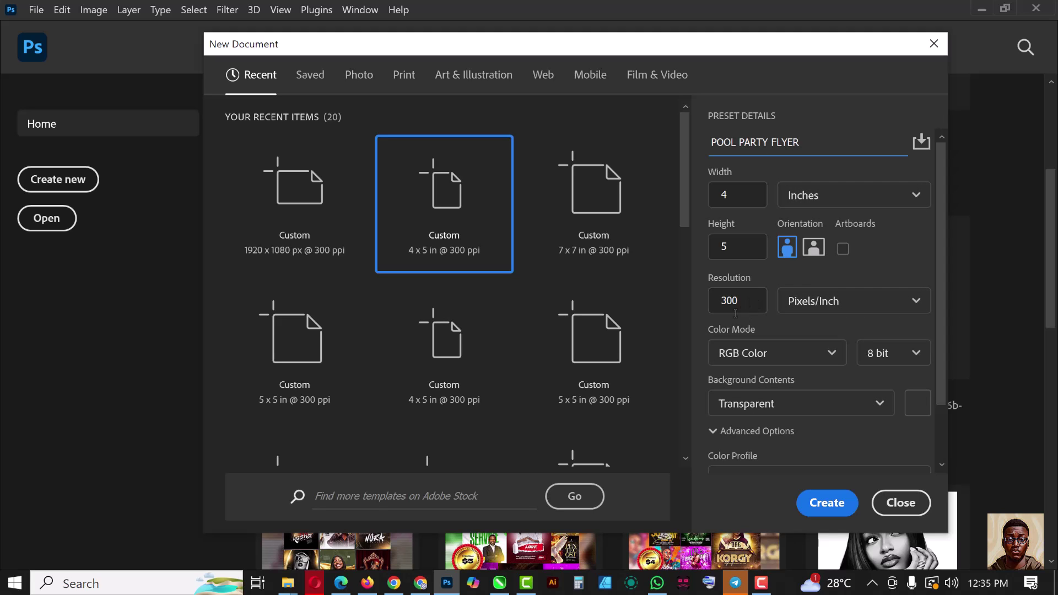
pyautogui.click(825, 514)
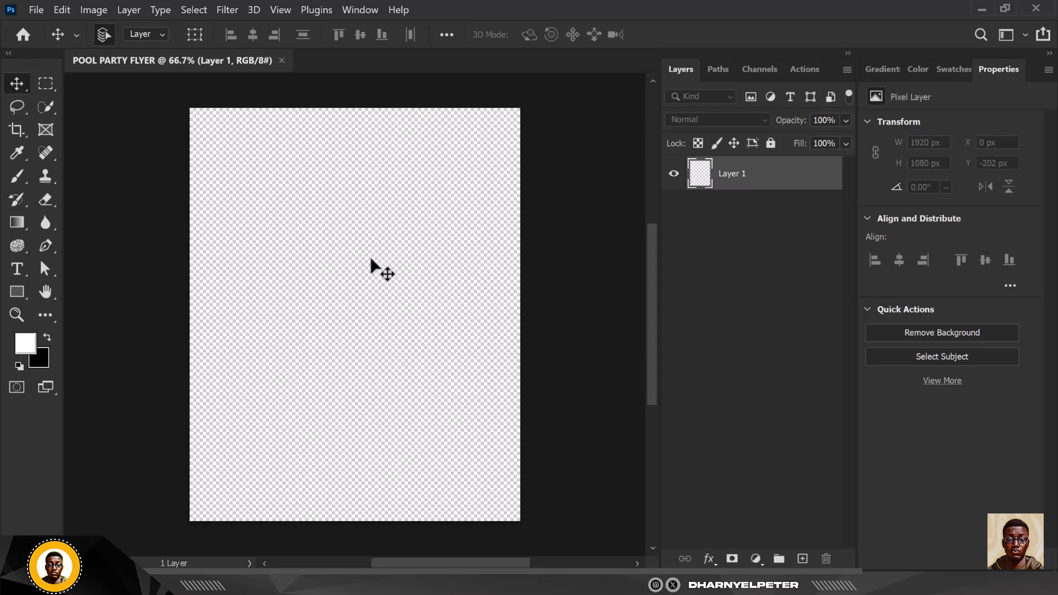
# - Add a white (ffffff) Solid Color fill layer as the flyer's background
pyautogui.click(756, 559)
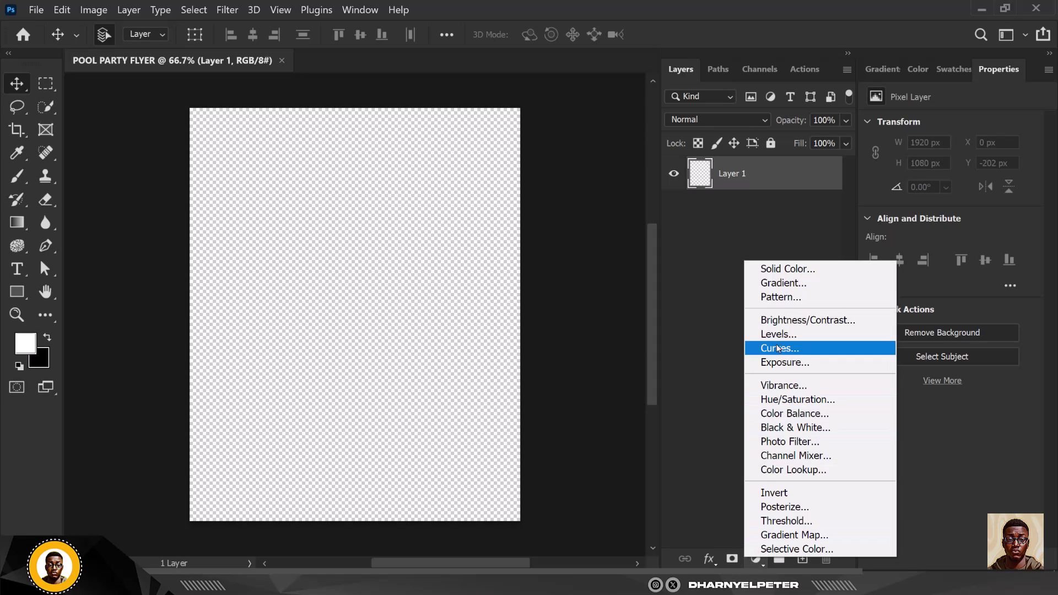
pyautogui.click(778, 267)
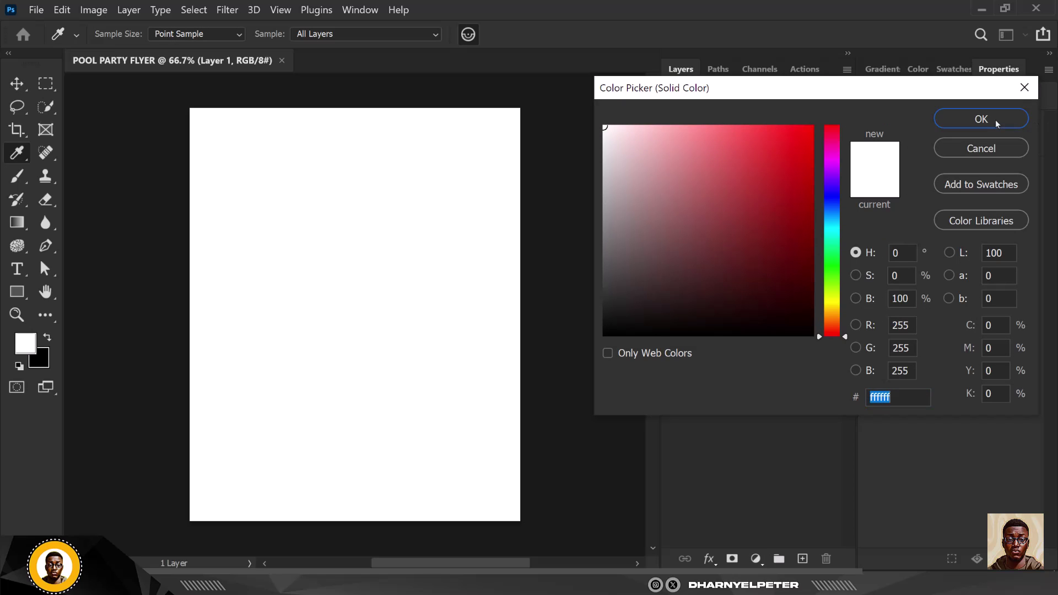
pyautogui.click(998, 123)
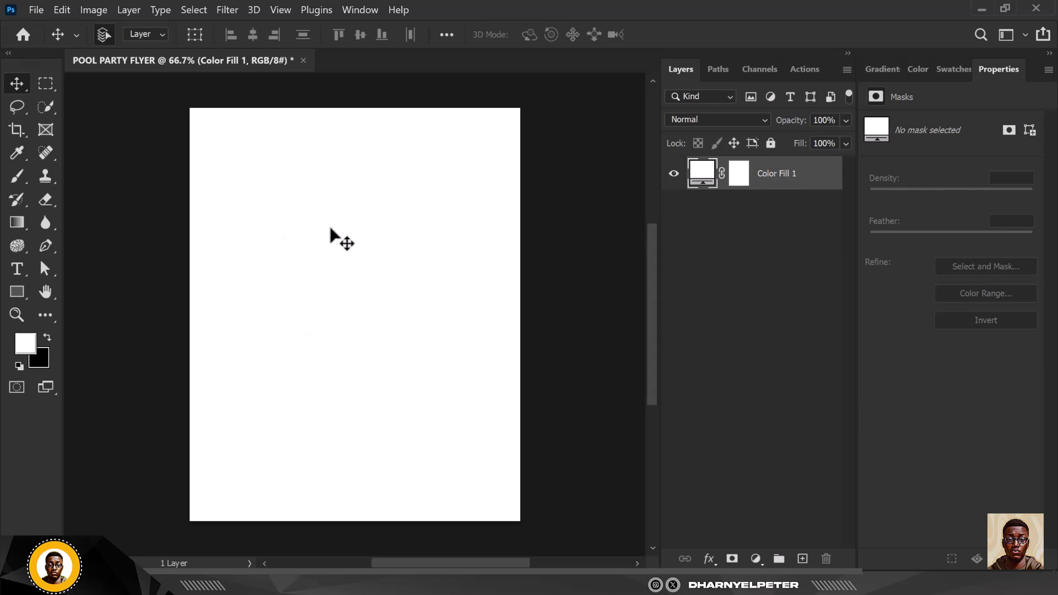
pyautogui.hotkey('ctrl', '0')
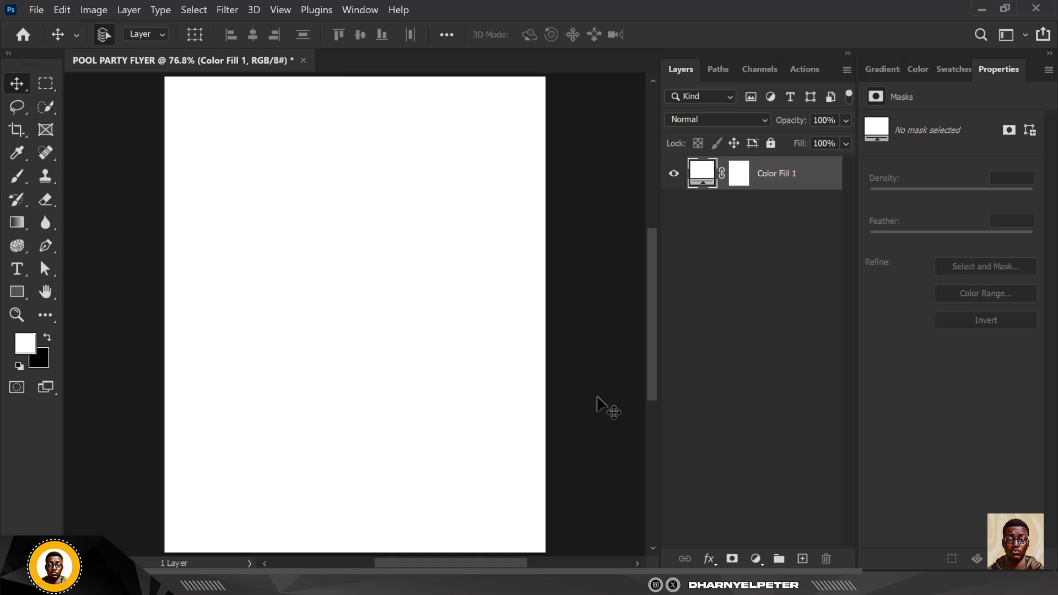
# - Place image 47 from the POOL HANGOUT folder into the flyer and move it up to cover the canvas's upper part
pyautogui.moveTo(291, 583)
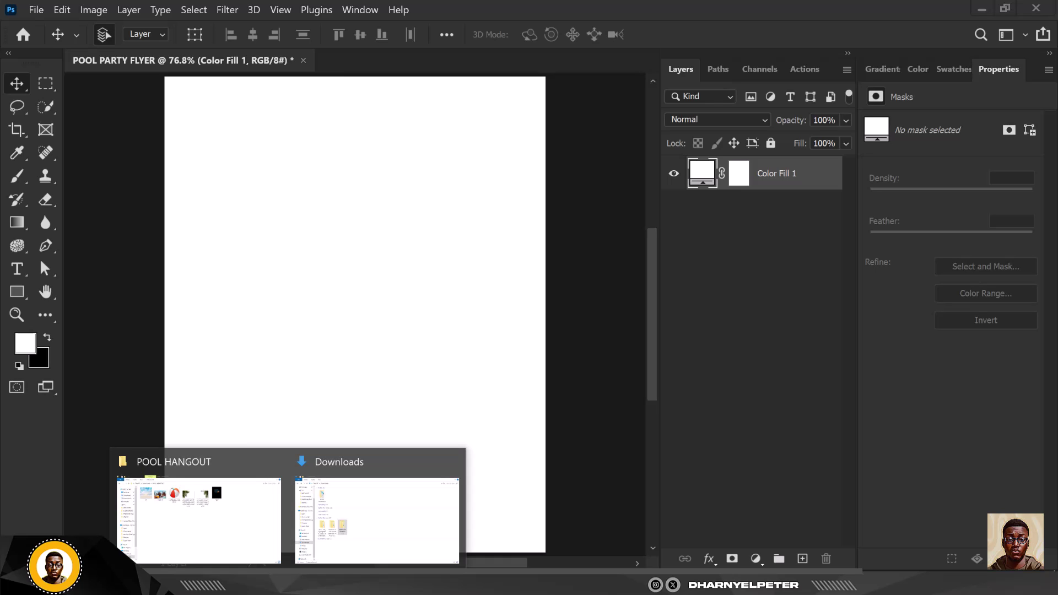
pyautogui.click(205, 521)
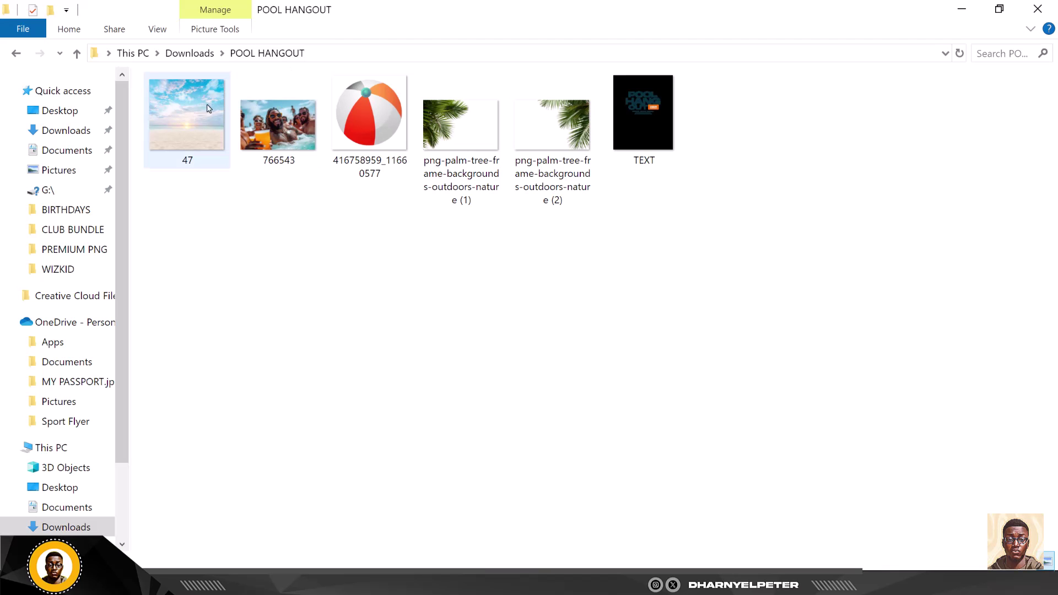
pyautogui.moveTo(205, 112); pyautogui.dragTo(439, 232)
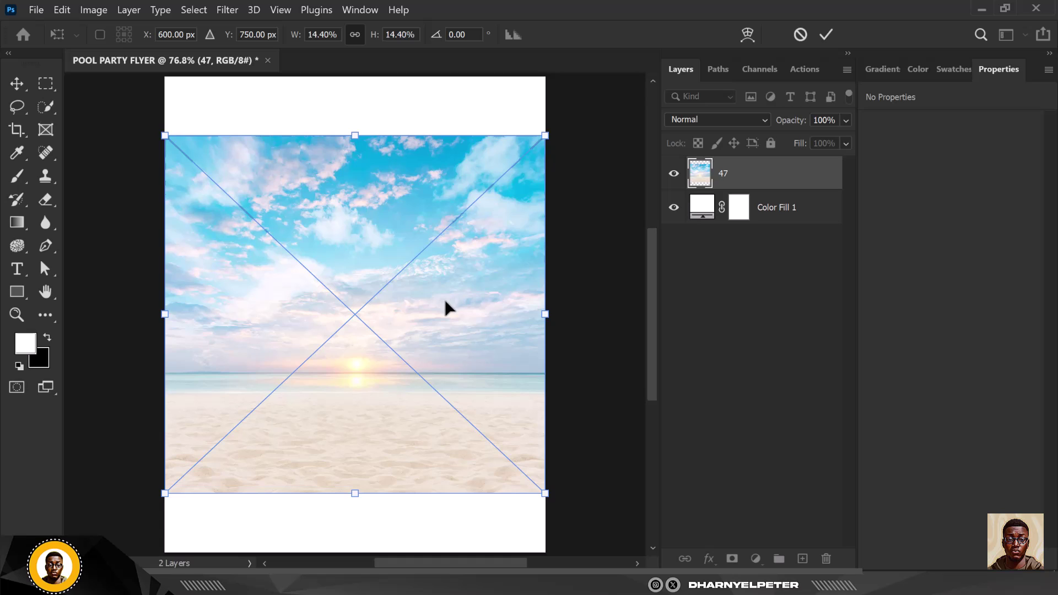
pyautogui.scroll(-1, 445, 301)
pyautogui.moveTo(445, 301); pyautogui.dragTo(449, 246)
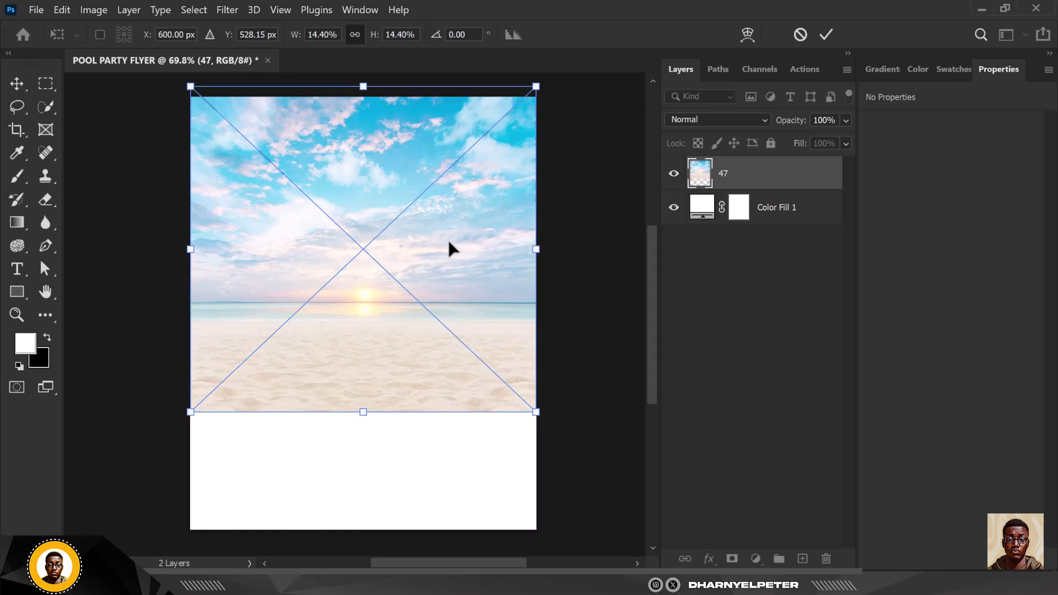
pyautogui.press('Return')
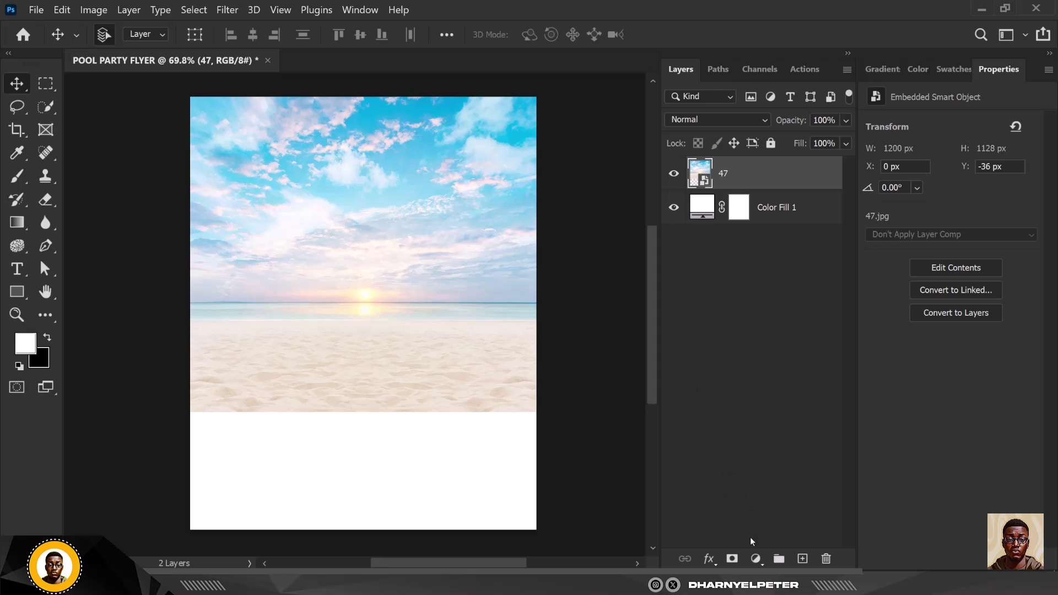
# - Mask out the beach and horizon of image 47 with a soft 1000 px black brush, and align the image with the canvas's top edge
pyautogui.click(733, 559)
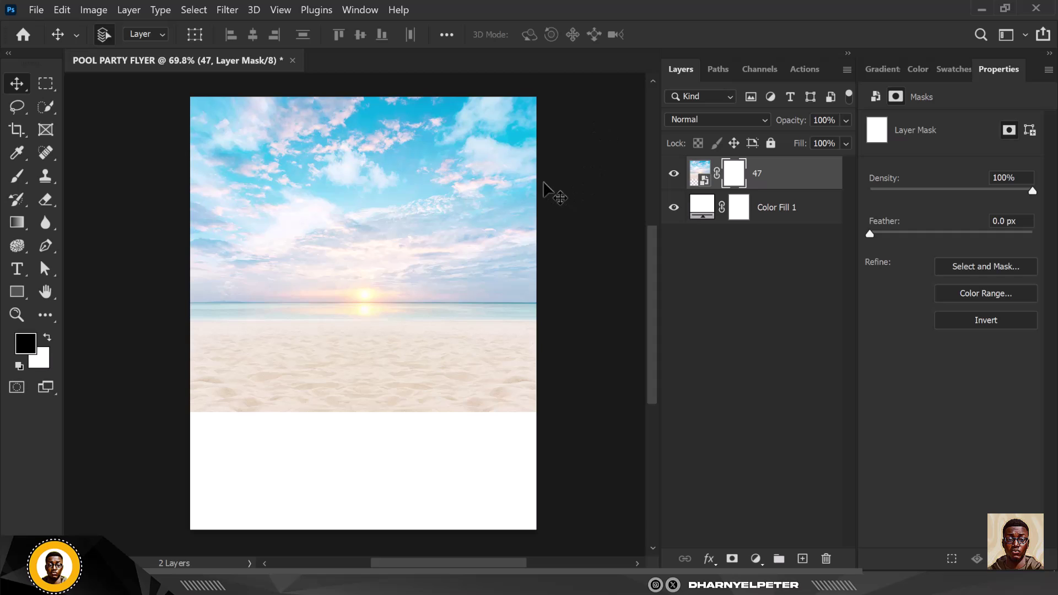
pyautogui.press('b')
pyautogui.press('[')
pyautogui.press('[')
pyautogui.press('[')
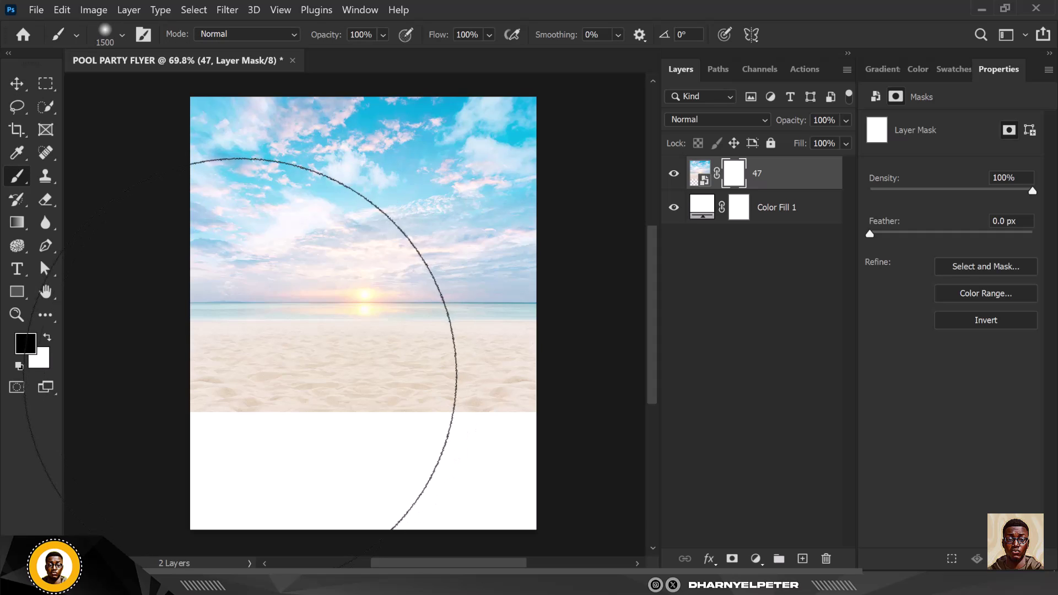
pyautogui.press('[')
pyautogui.press('[')
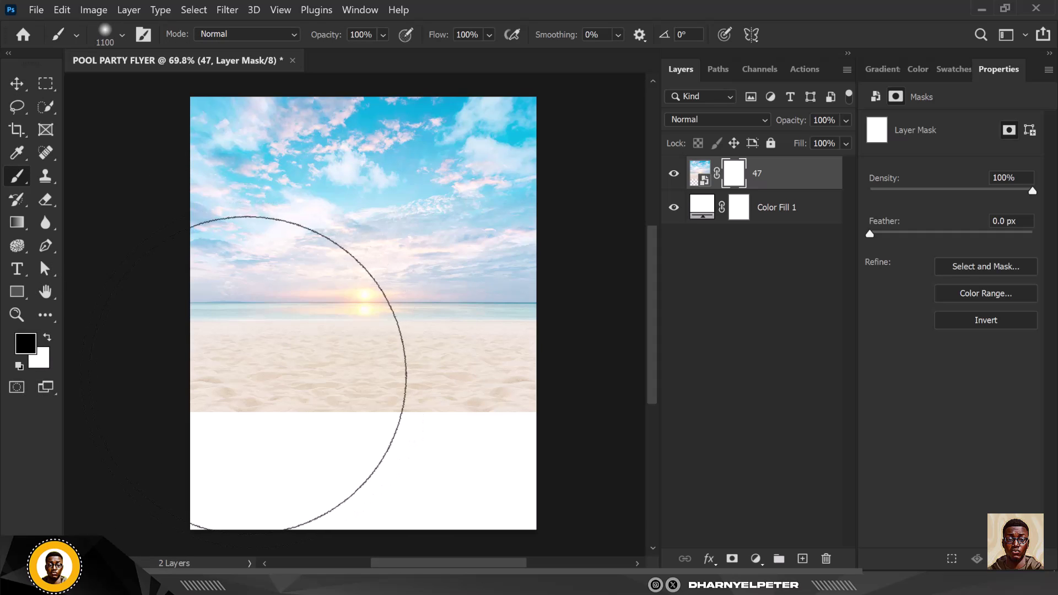
pyautogui.moveTo(217, 385)
pyautogui.mouseDown()
pyautogui.moveTo(437, 383)
pyautogui.moveTo(227, 445)
pyautogui.moveTo(80, 527)
pyautogui.moveTo(177, 413)
pyautogui.moveTo(362, 453)
pyautogui.moveTo(512, 449)
pyautogui.moveTo(535, 398)
pyautogui.moveTo(418, 447)
pyautogui.moveTo(206, 430)
pyautogui.moveTo(194, 406)
pyautogui.mouseUp()
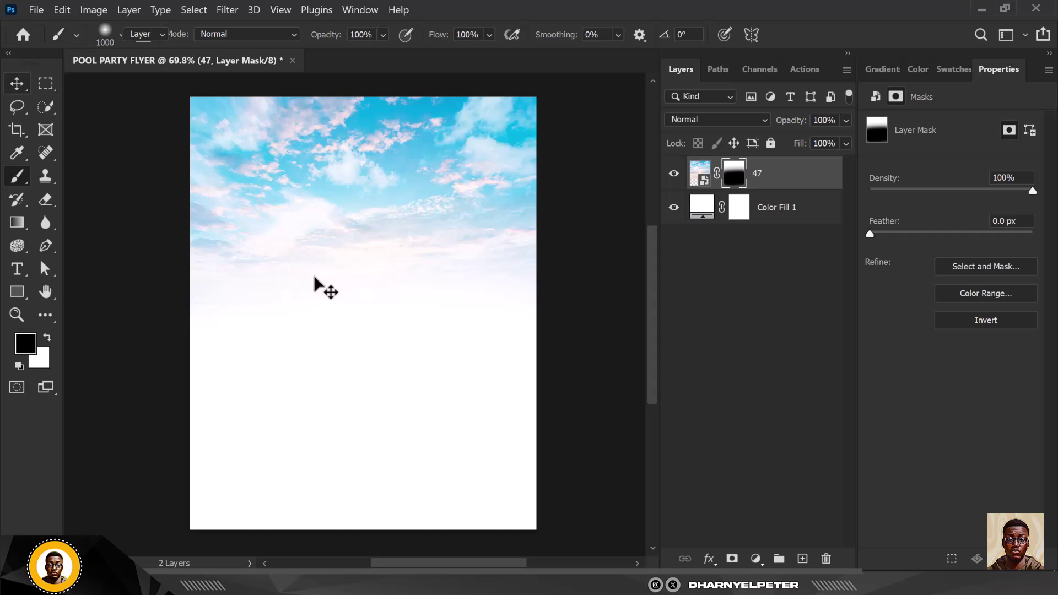
pyautogui.press('v')
pyautogui.moveTo(394, 203); pyautogui.dragTo(397, 188)
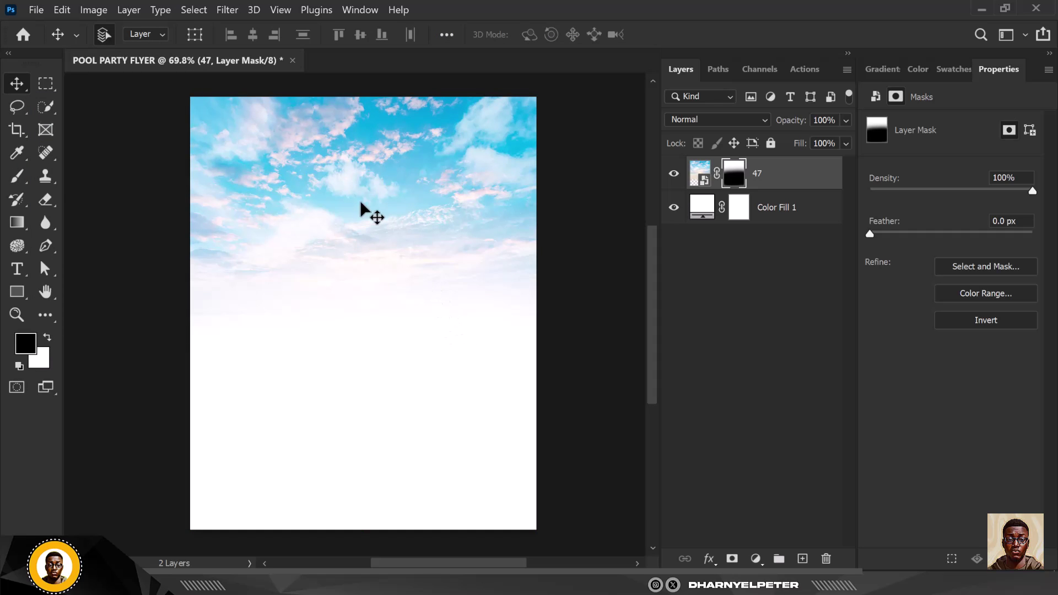
# - Recolor the solid fill layer with a bright blue sampled from the sky in image 47
pyautogui.doubleClick(704, 209)
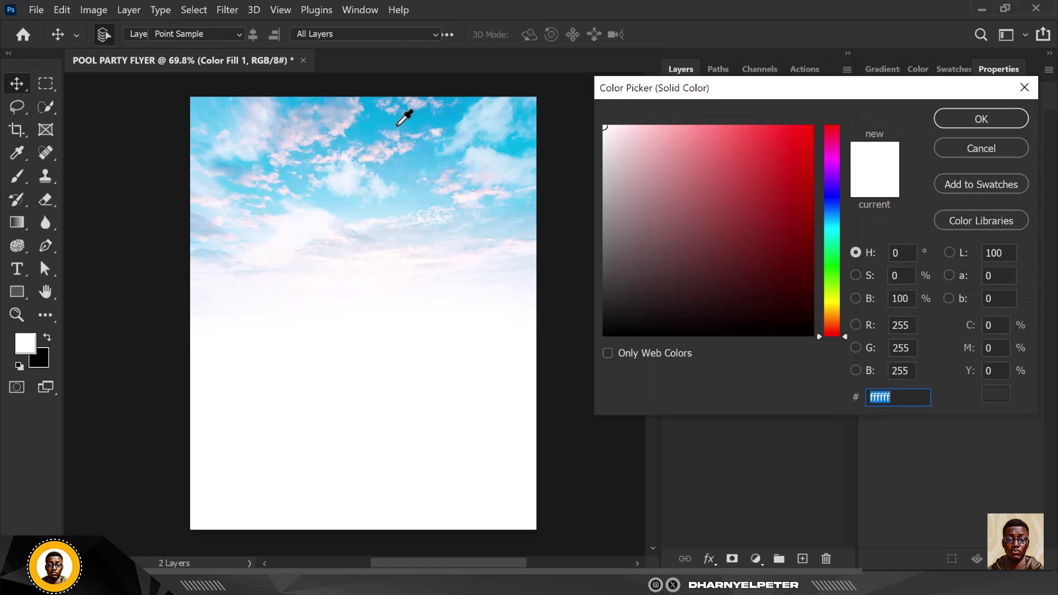
pyautogui.click(375, 123)
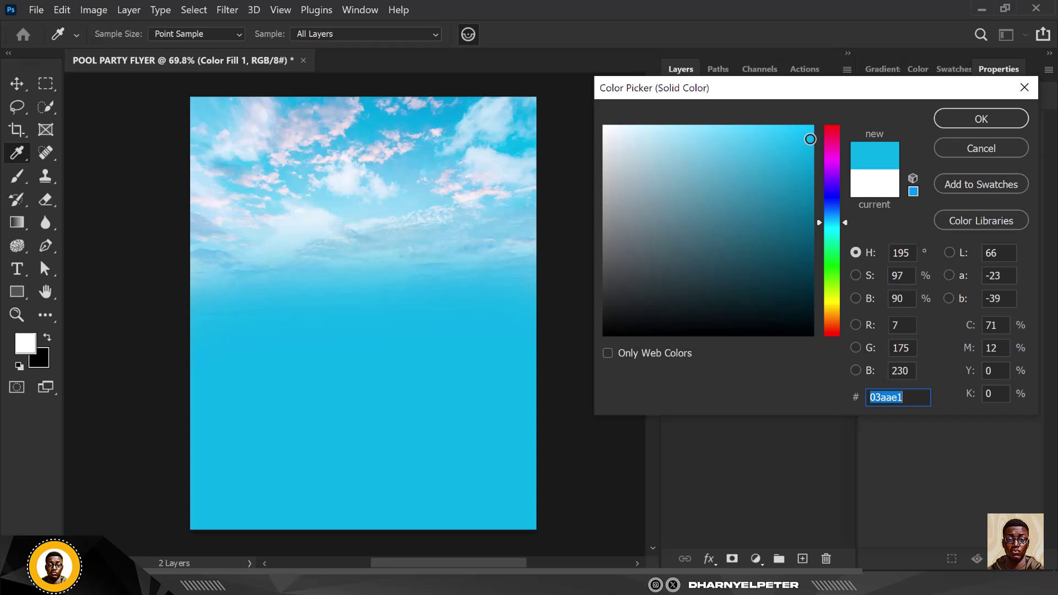
pyautogui.press('Return')
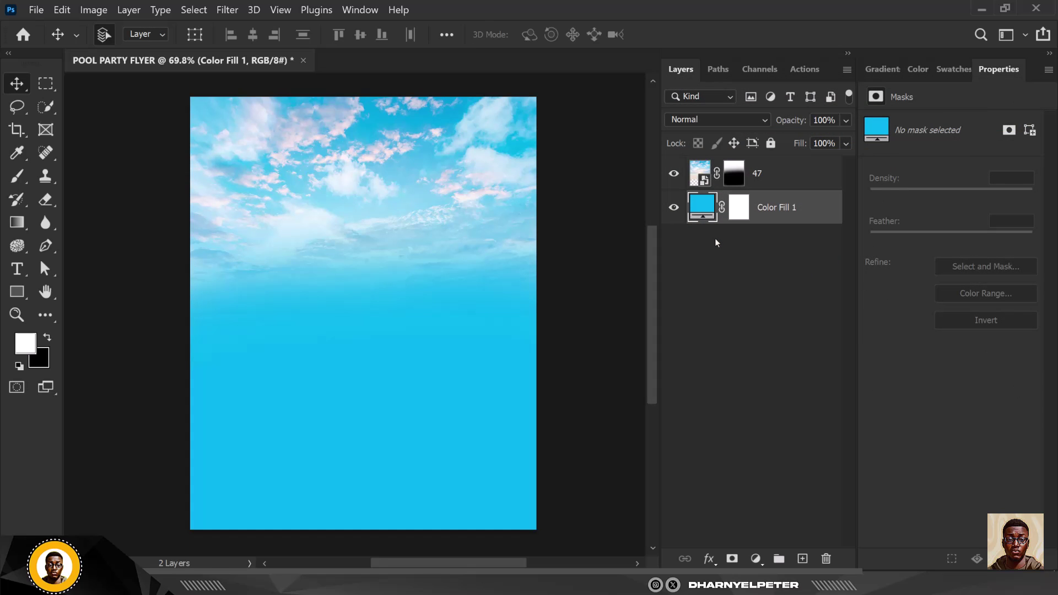
# - Place image 766543 from the POOL HANGOUT folder above layer 47, move it to the flyer's lower half and scale it to 15.90%
pyautogui.click(791, 178)
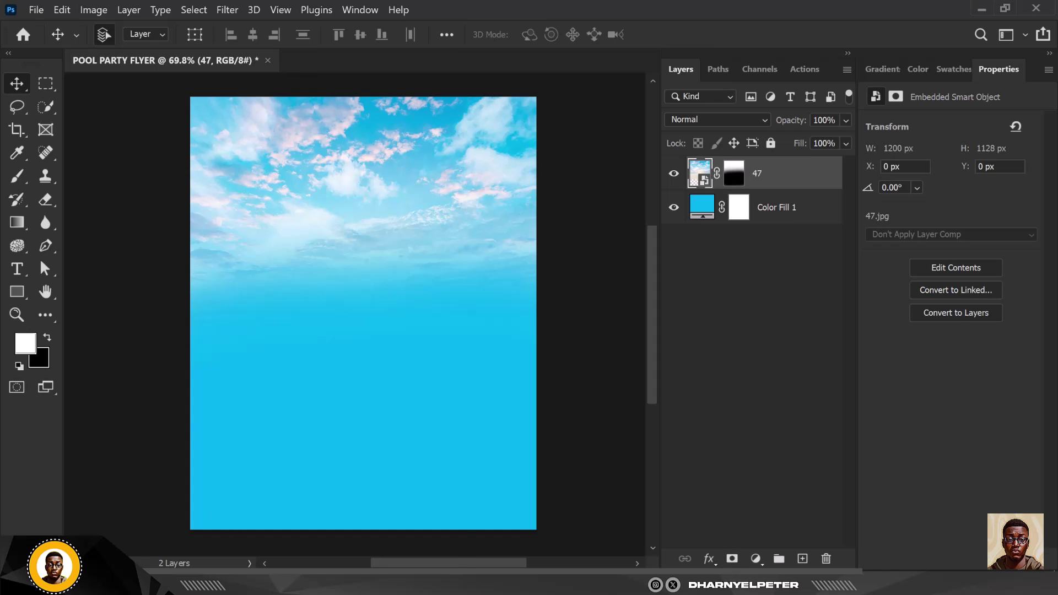
pyautogui.moveTo(289, 584)
pyautogui.click(198, 513)
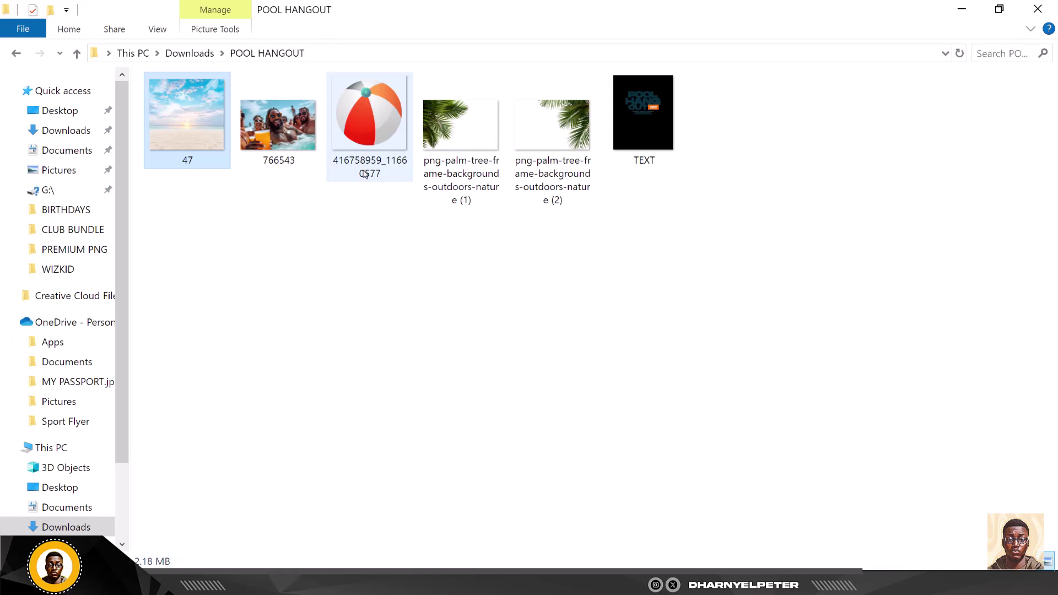
pyautogui.click(259, 139)
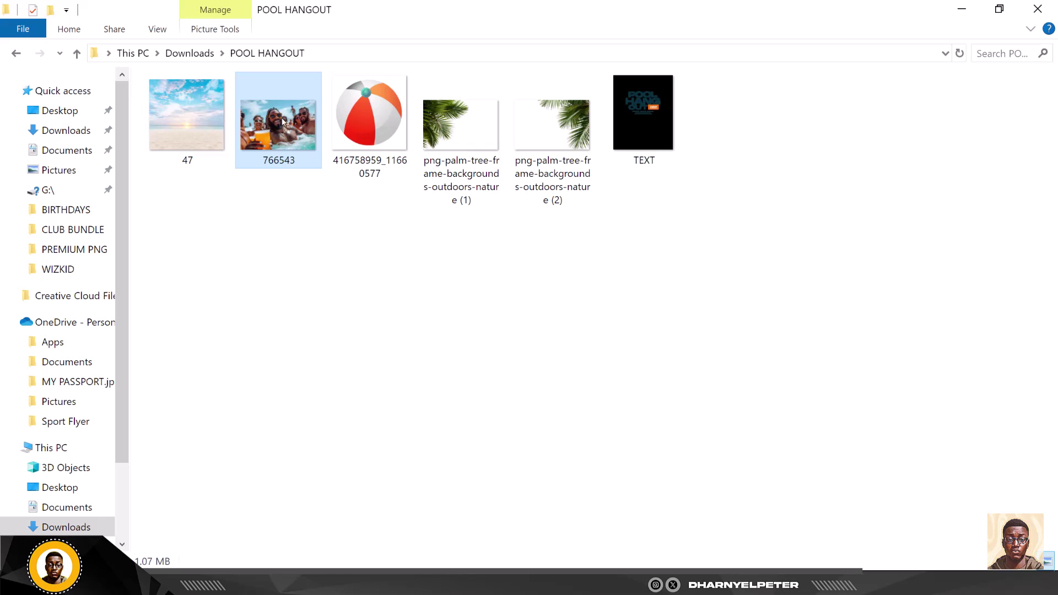
pyautogui.moveTo(283, 121); pyautogui.dragTo(390, 356)
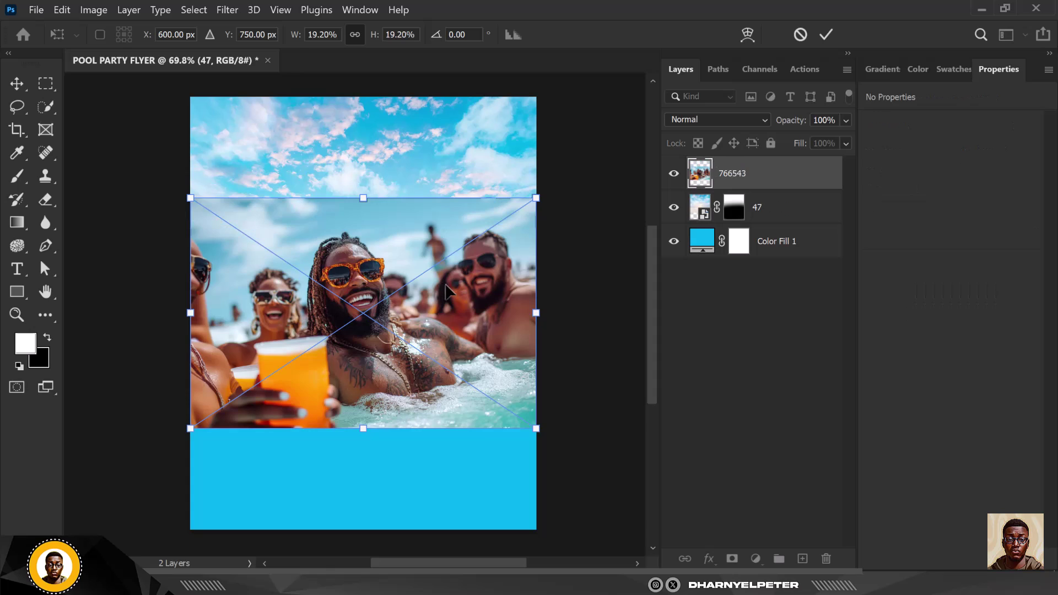
pyautogui.moveTo(448, 320); pyautogui.dragTo(453, 393)
pyautogui.moveTo(535, 503); pyautogui.dragTo(505, 490)
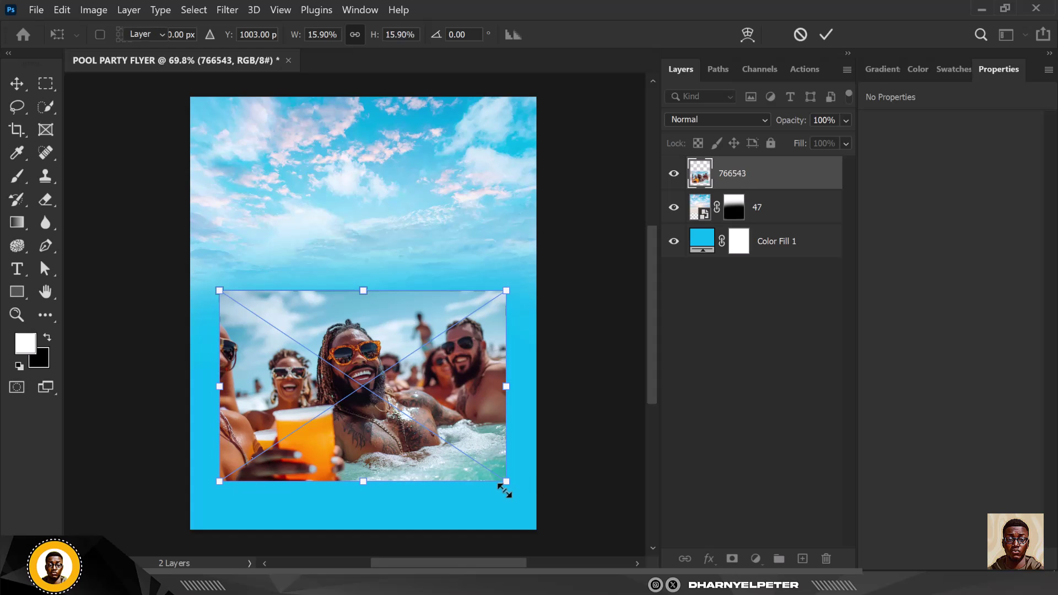
pyautogui.press('Return')
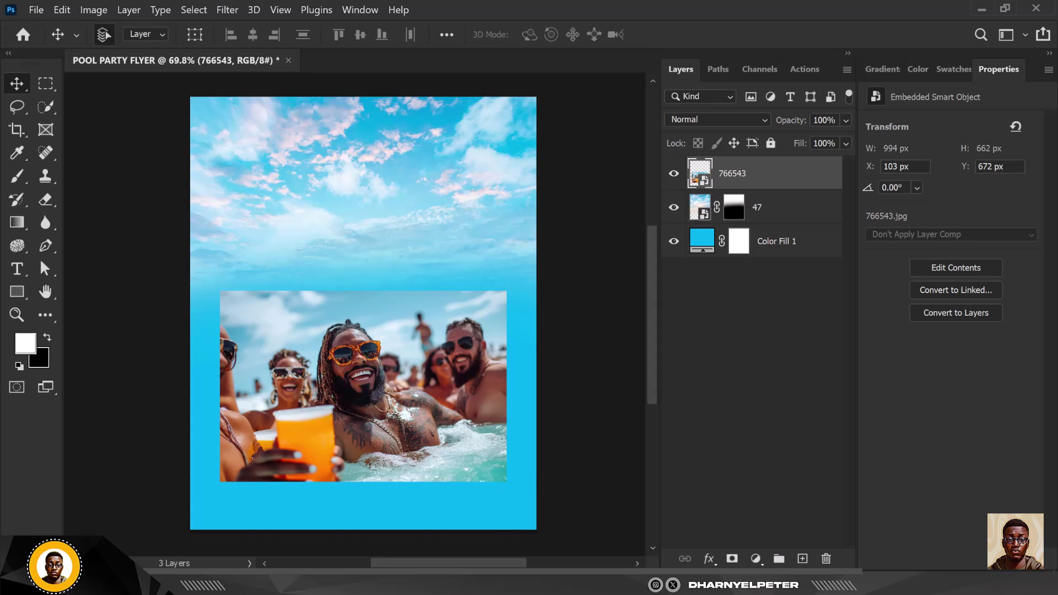
# - Add a layer mask to the 766543 image layer
pyautogui.moveTo(776, 250); pyautogui.dragTo(733, 562)
pyautogui.click(753, 175)
pyautogui.moveTo(756, 339); pyautogui.dragTo(734, 557)
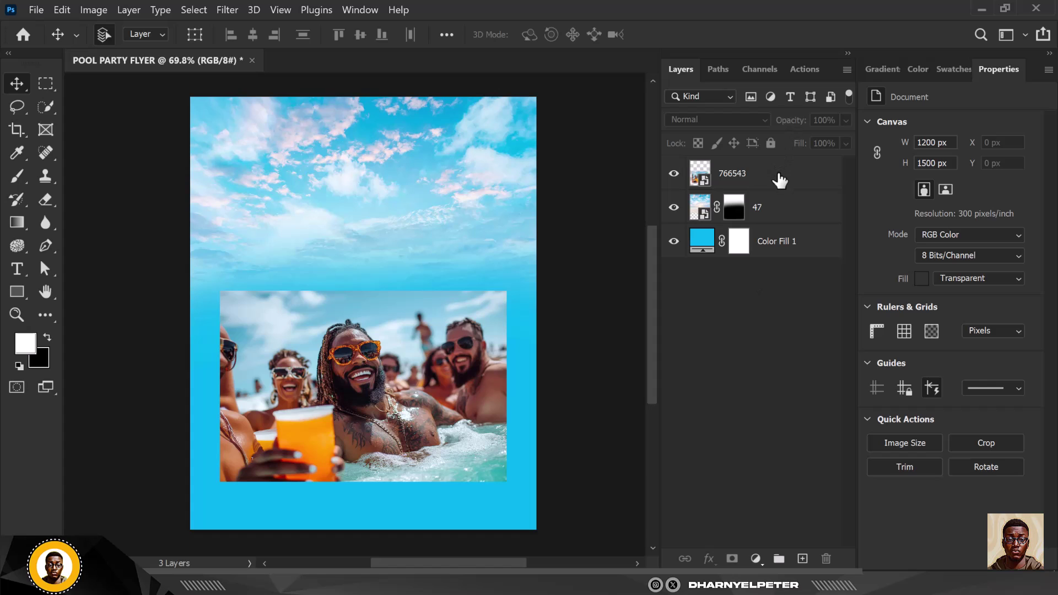
pyautogui.click(780, 184)
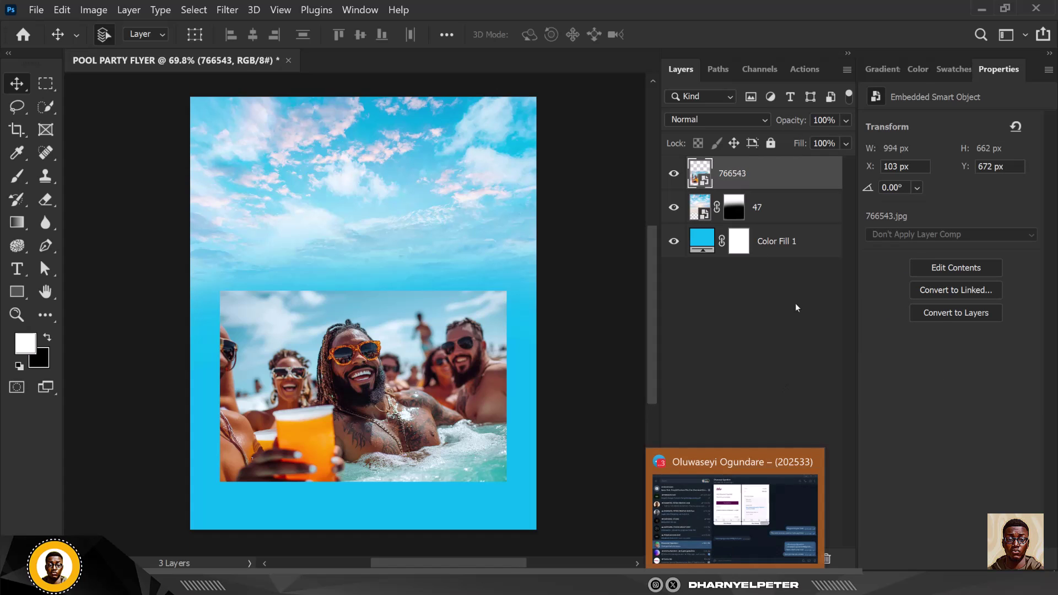
pyautogui.click(732, 559)
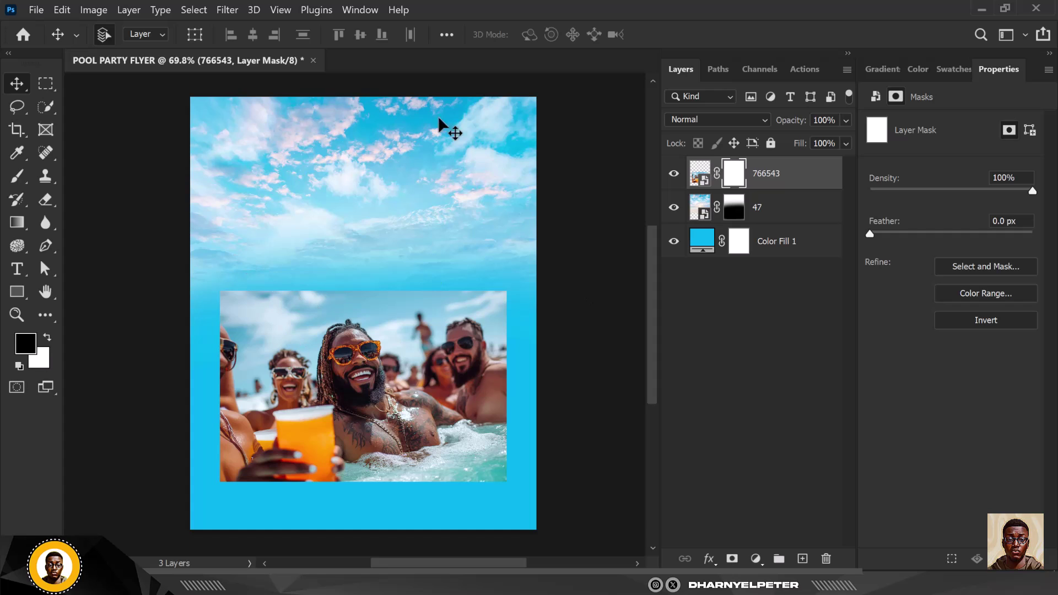
# - Mask out the sky and most outer edges of the people photo on layer 766543 with a soft 500 px black brush
pyautogui.click(19, 177)
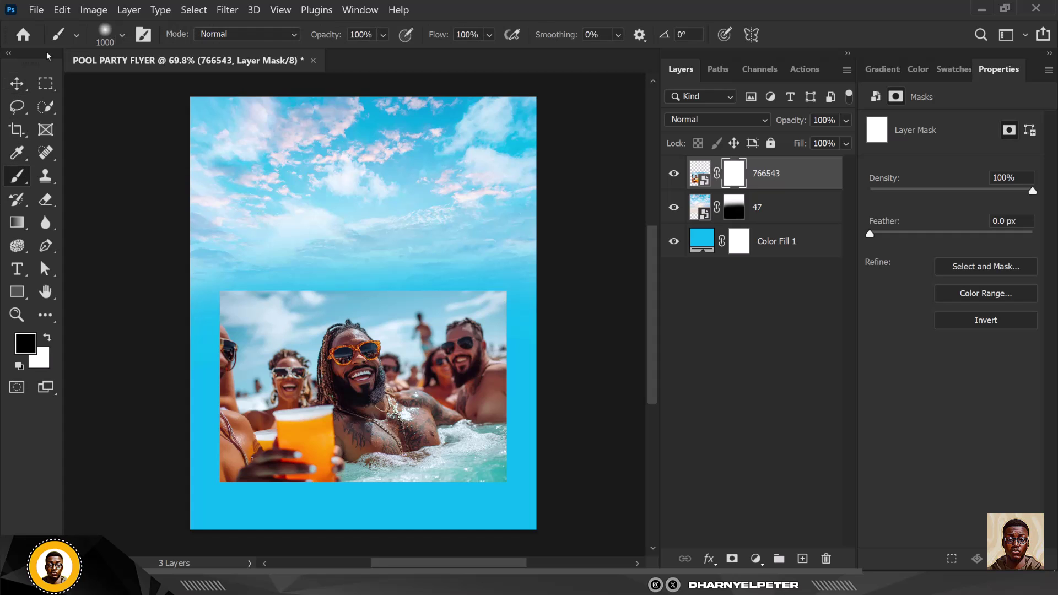
pyautogui.click(76, 35)
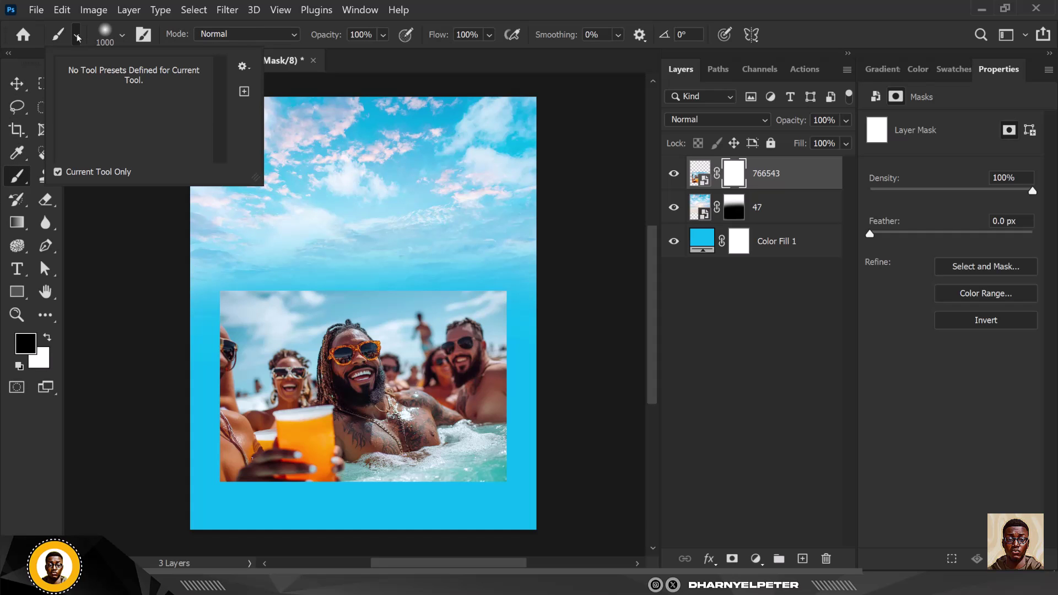
pyautogui.click(78, 35)
pyautogui.click(122, 35)
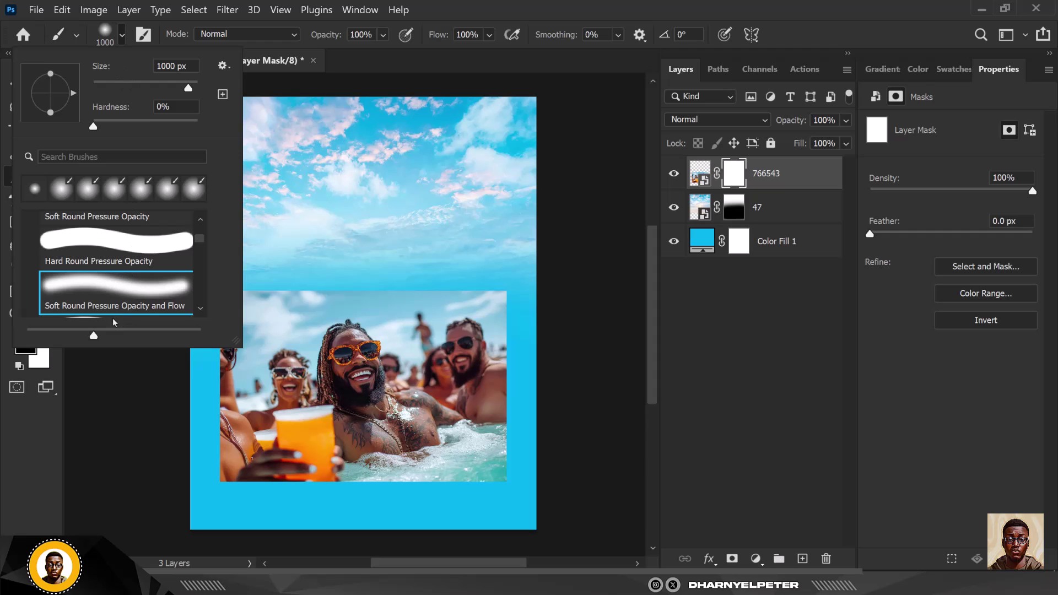
pyautogui.click(772, 182)
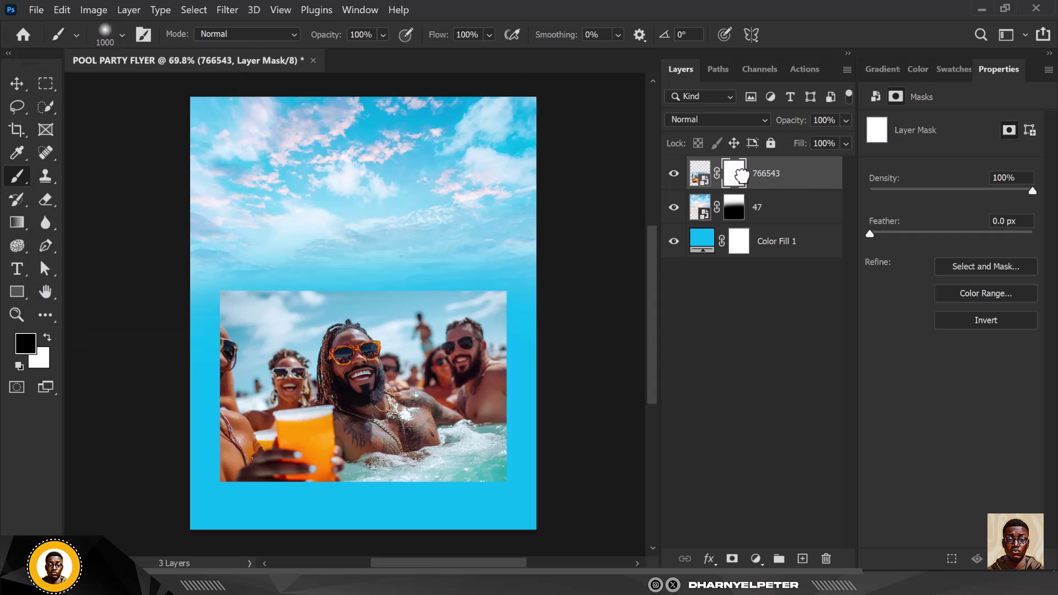
pyautogui.click(738, 176)
pyautogui.press('[')
pyautogui.press('[')
pyautogui.press('[')
pyautogui.press('[')
pyautogui.press('[')
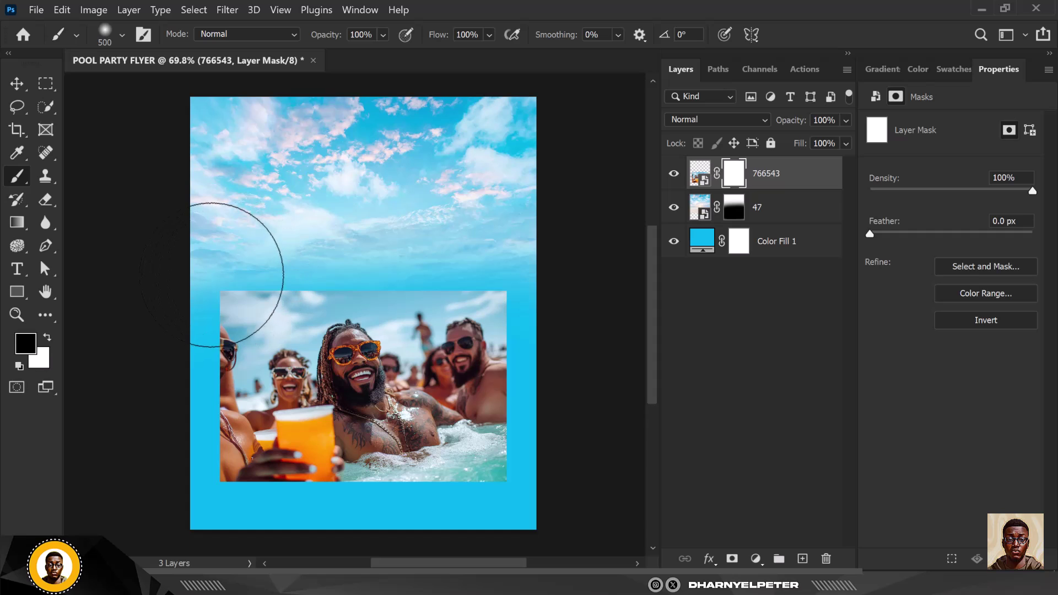
pyautogui.moveTo(232, 248)
pyautogui.mouseDown()
pyautogui.moveTo(300, 267)
pyautogui.moveTo(543, 254)
pyautogui.moveTo(573, 353)
pyautogui.moveTo(570, 389)
pyautogui.moveTo(541, 267)
pyautogui.moveTo(543, 452)
pyautogui.moveTo(307, 532)
pyautogui.moveTo(199, 512)
pyautogui.moveTo(347, 533)
pyautogui.moveTo(397, 525)
pyautogui.moveTo(326, 520)
pyautogui.moveTo(298, 497)
pyautogui.mouseUp()
# - Fade the people photo's left edge on its mask with a soft 250 px brush, and move the photo slightly up
pyautogui.press('[')
pyautogui.press('[')
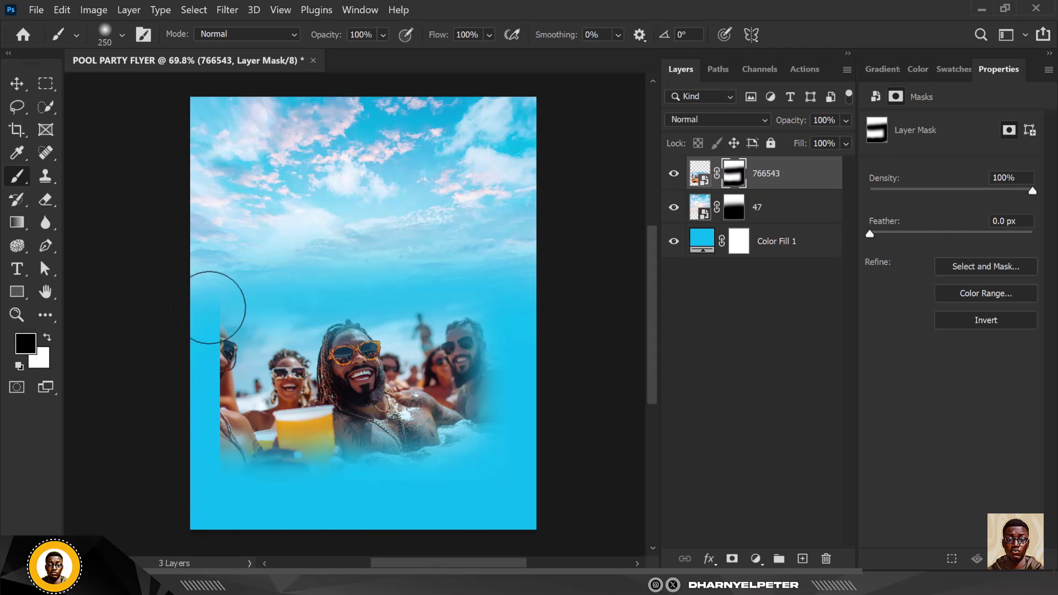
pyautogui.moveTo(210, 336); pyautogui.dragTo(211, 460)
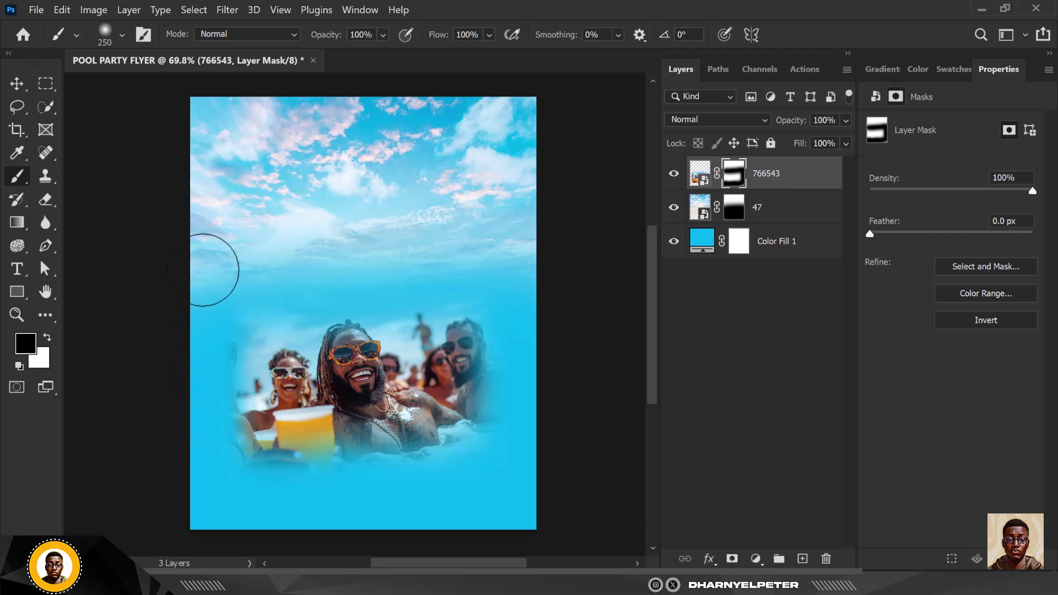
pyautogui.click(17, 84)
pyautogui.moveTo(417, 433); pyautogui.dragTo(417, 413)
# - Create a new layer above image 47 and paint a soft white glow behind the people with a 600 px brush
pyautogui.click(807, 216)
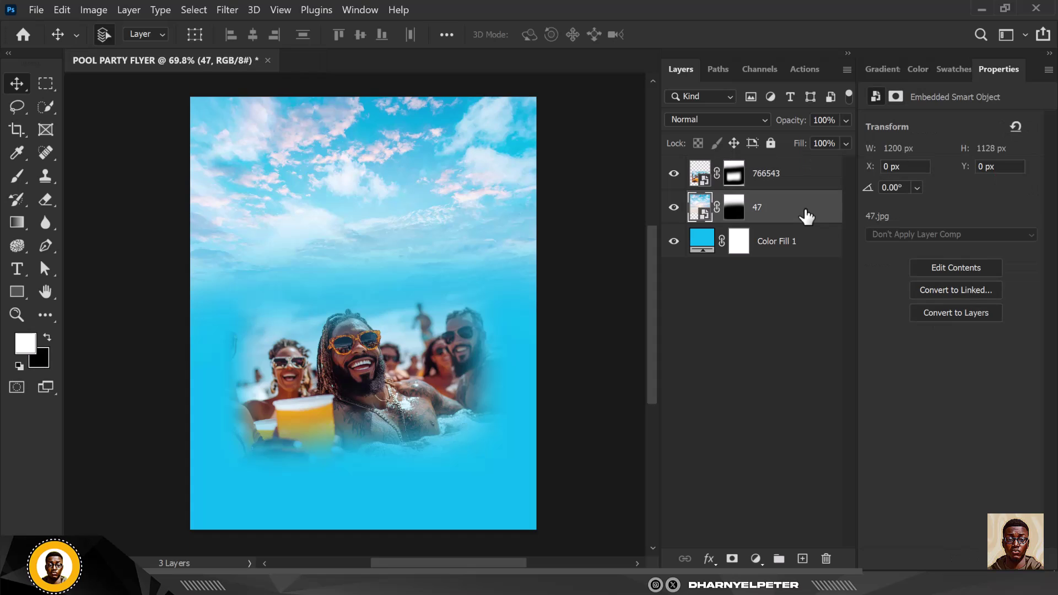
pyautogui.click(803, 558)
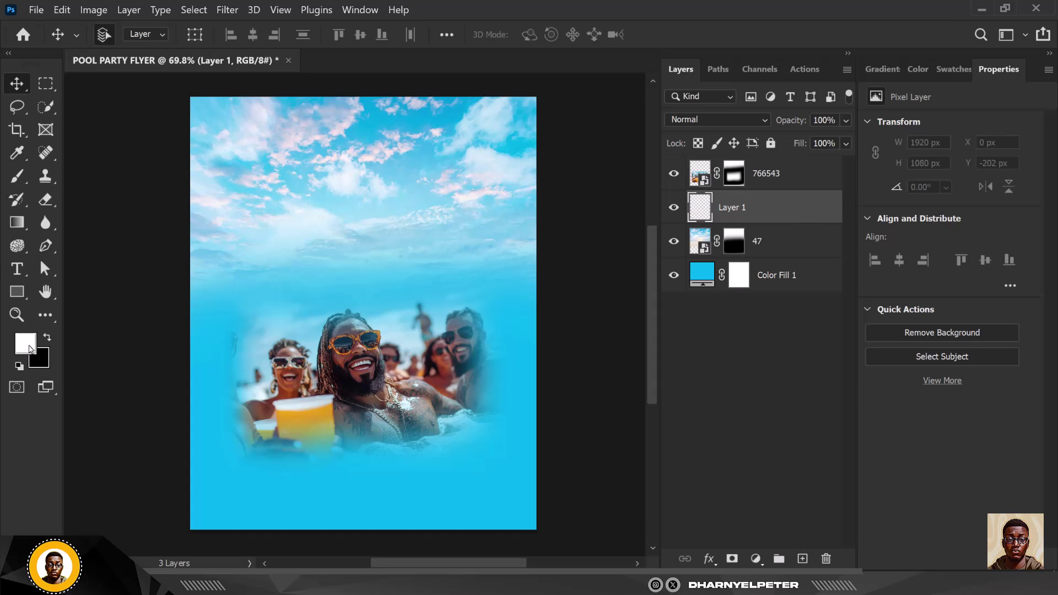
pyautogui.press('b')
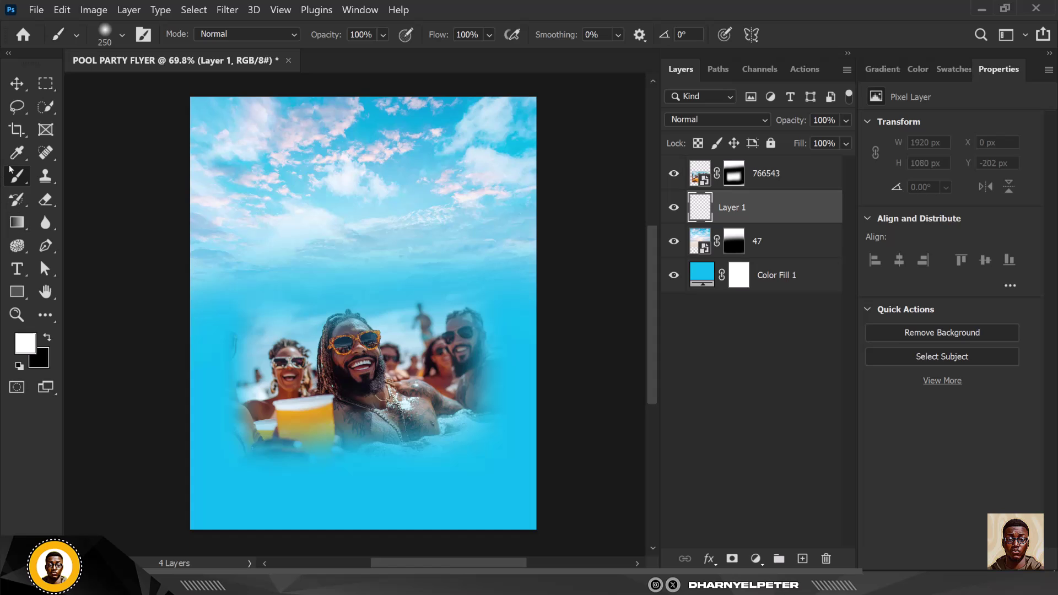
pyautogui.press(']')
pyautogui.press(']')
pyautogui.press(']')
pyautogui.press(']')
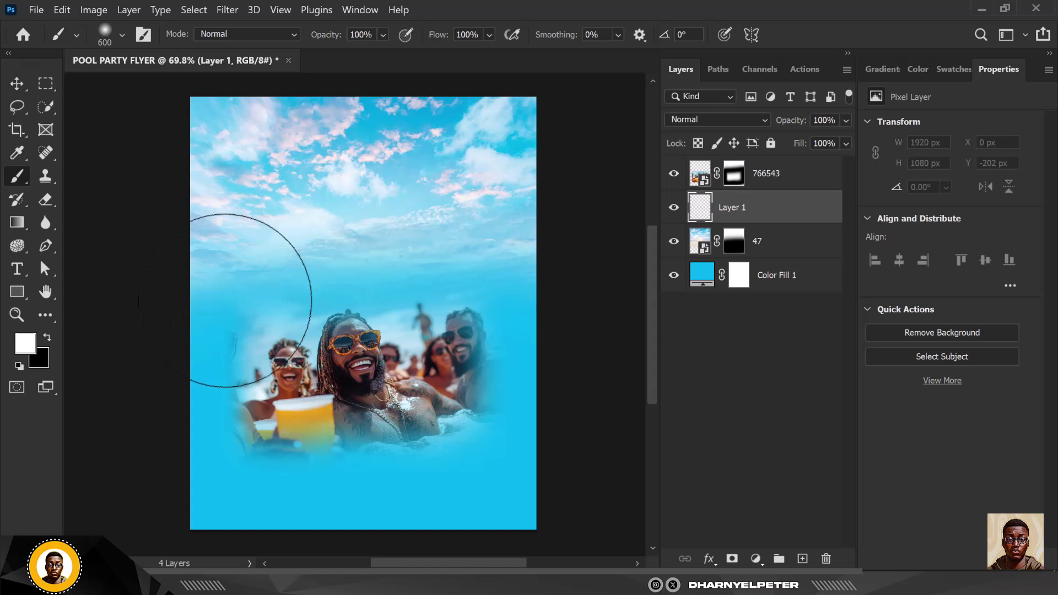
pyautogui.moveTo(221, 287)
pyautogui.mouseDown()
pyautogui.moveTo(478, 307)
pyautogui.moveTo(594, 282)
pyautogui.mouseUp()
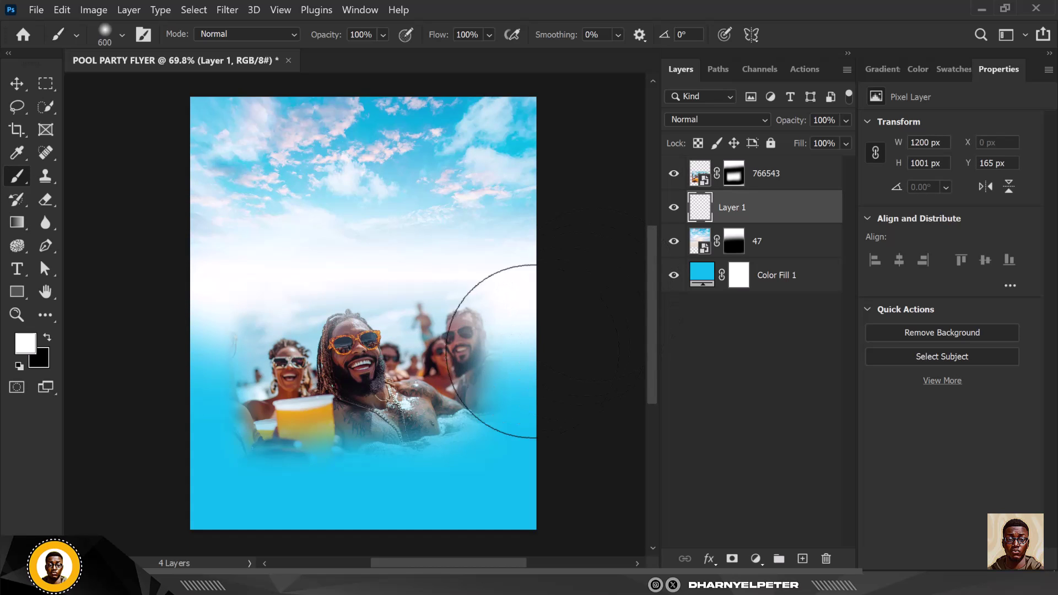
pyautogui.hotkey('ctrl', 'z')
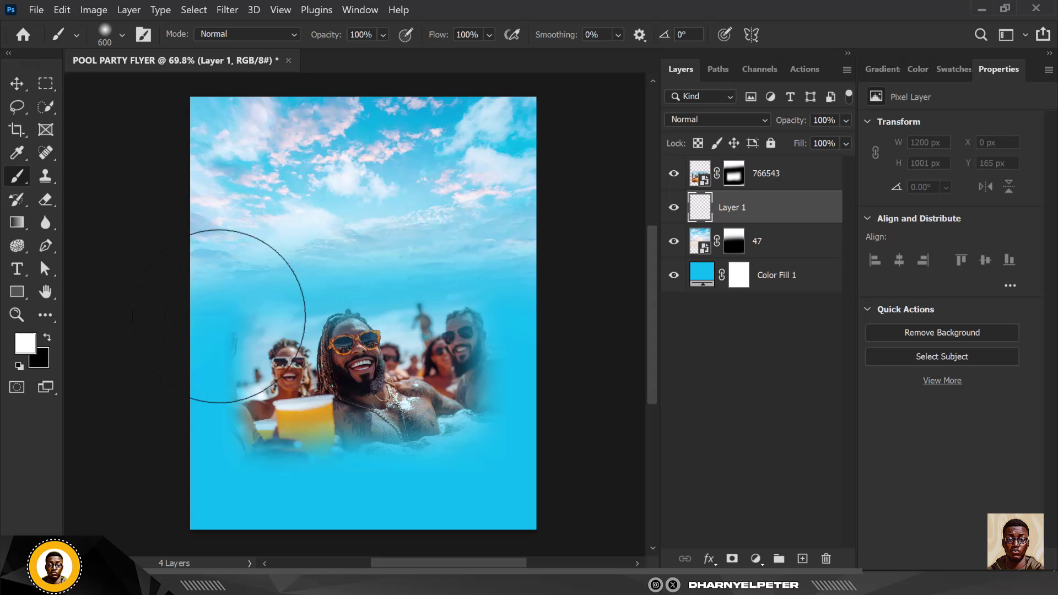
pyautogui.moveTo(220, 315)
pyautogui.mouseDown()
pyautogui.moveTo(333, 303)
pyautogui.moveTo(539, 308)
pyautogui.mouseUp()
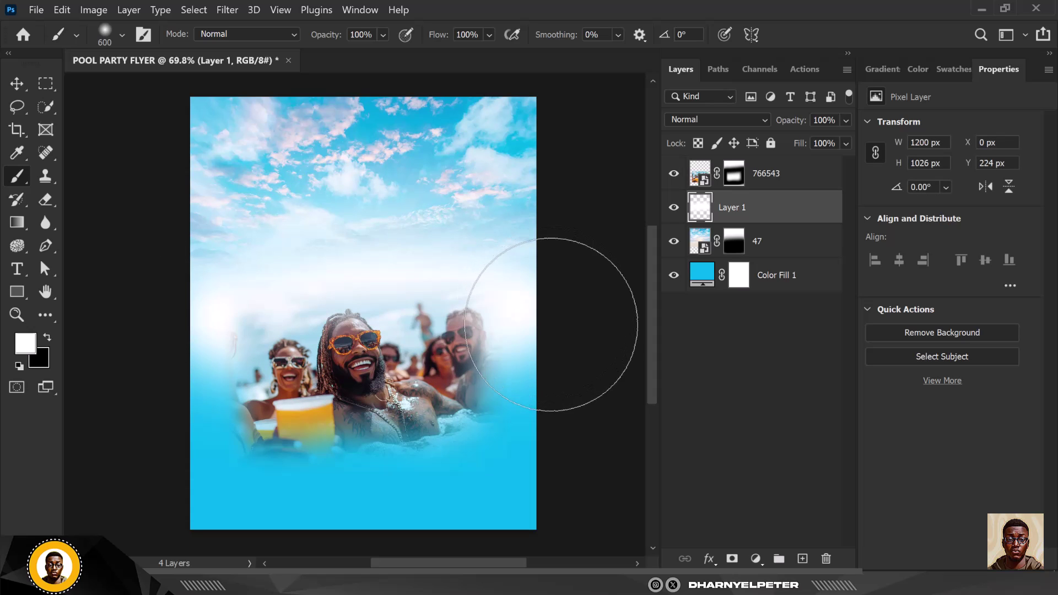
pyautogui.moveTo(231, 342)
pyautogui.mouseDown()
pyautogui.moveTo(87, 394)
pyautogui.moveTo(225, 344)
pyautogui.mouseUp()
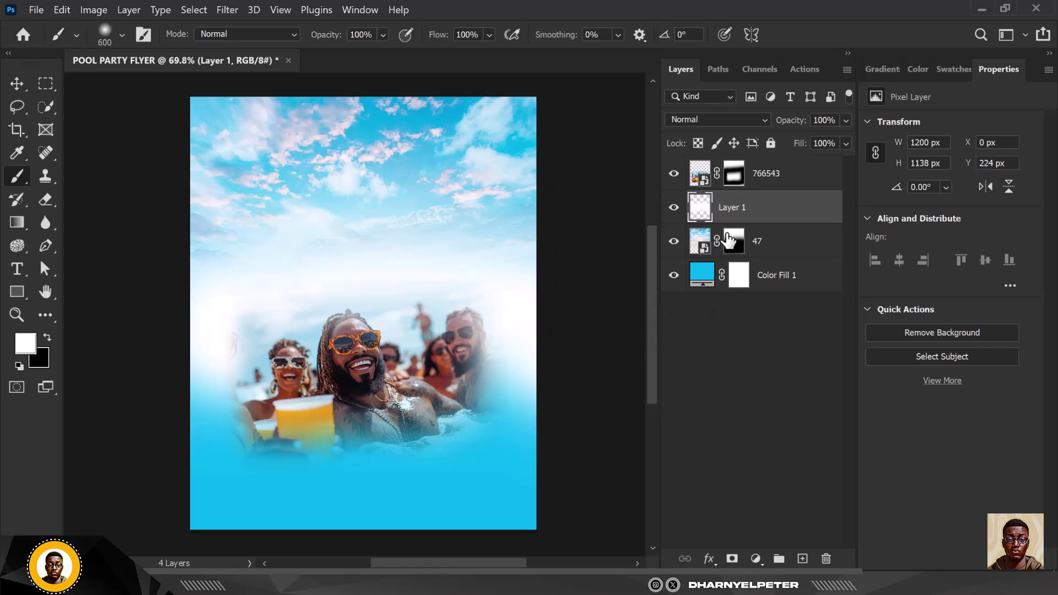
# - Move the masked 766543 photo slightly up over the white glow
pyautogui.click(739, 173)
pyautogui.press('x')
pyautogui.press('[')
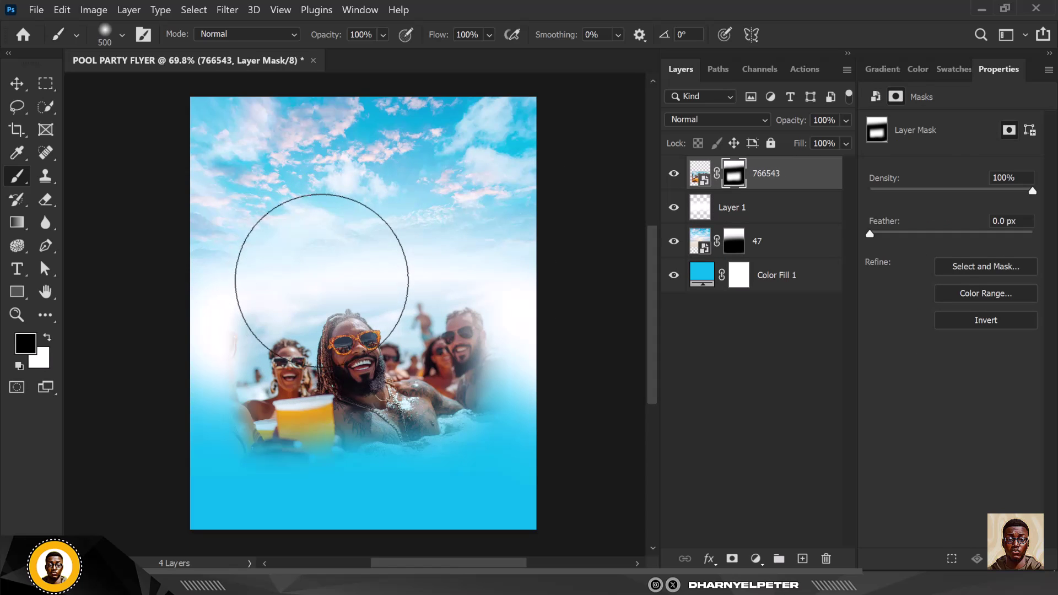
pyautogui.press('[')
pyautogui.press('[')
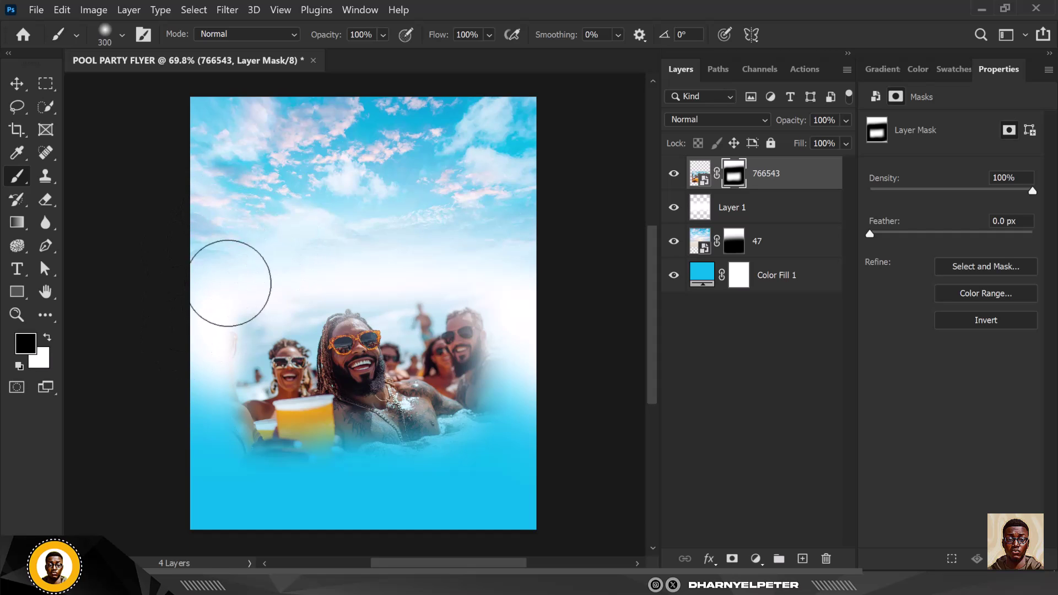
pyautogui.click(17, 85)
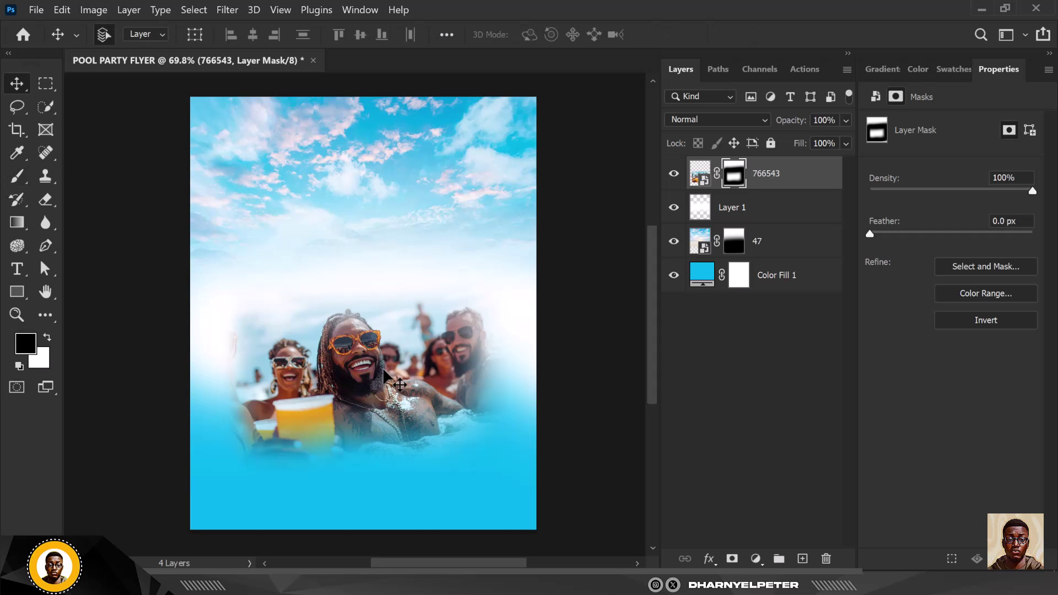
pyautogui.moveTo(385, 375); pyautogui.dragTo(384, 362)
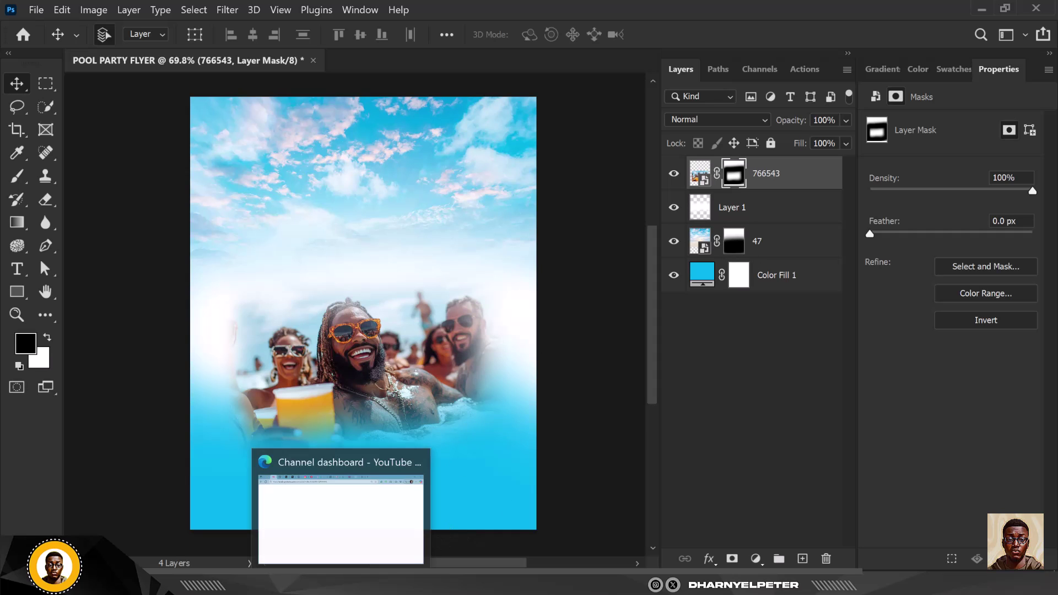
# - Place the palm-tree frame image (1) from the POOL HANGOUT folder in the flyer's upper-left corner, scaled to 17.94%
pyautogui.moveTo(290, 585)
pyautogui.click(218, 526)
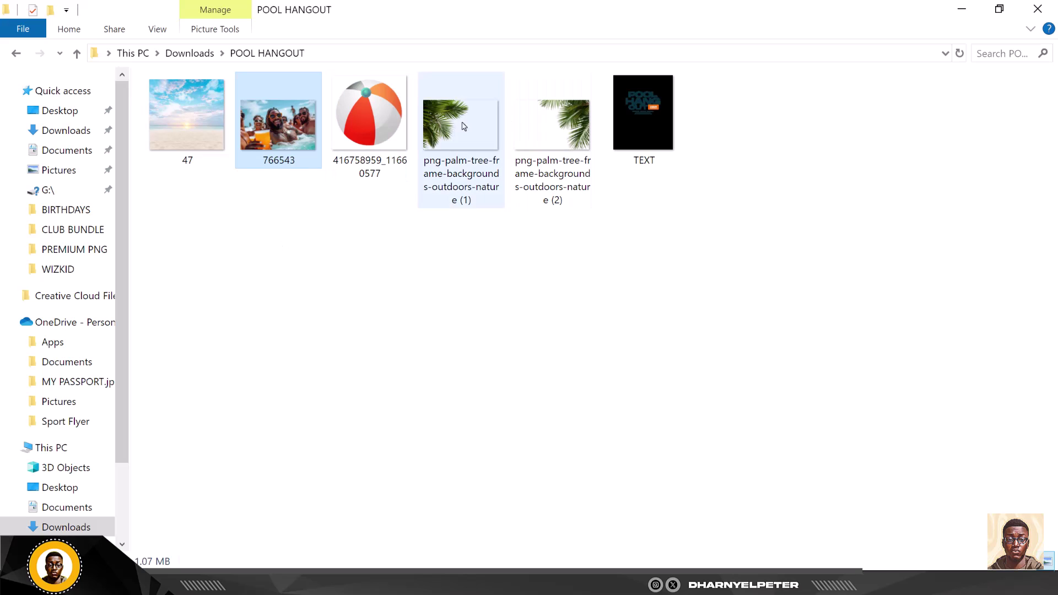
pyautogui.click(441, 144)
pyautogui.moveTo(444, 128); pyautogui.dragTo(331, 192)
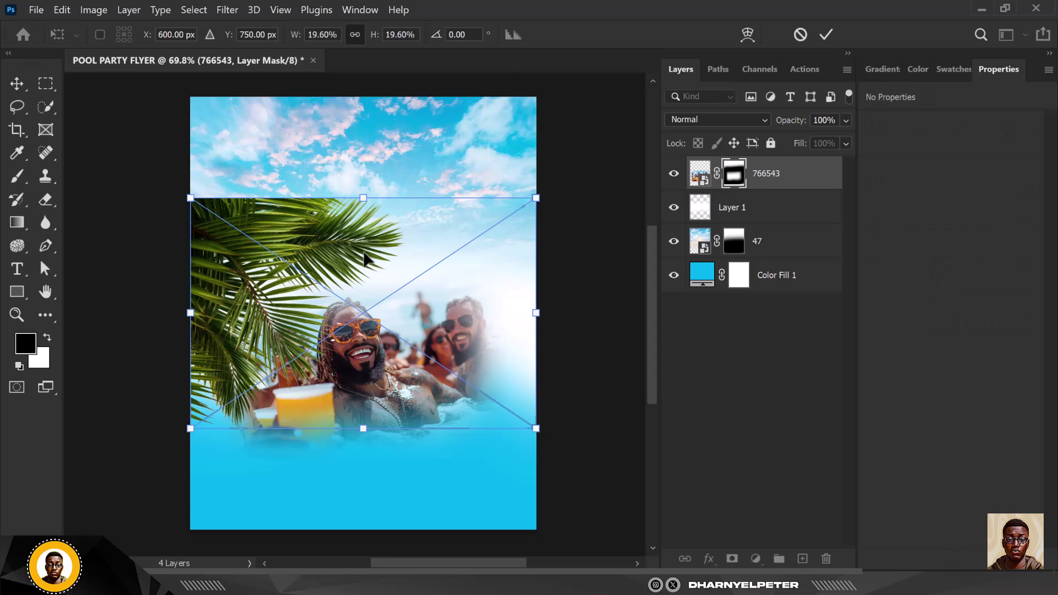
pyautogui.moveTo(342, 252); pyautogui.dragTo(329, 117)
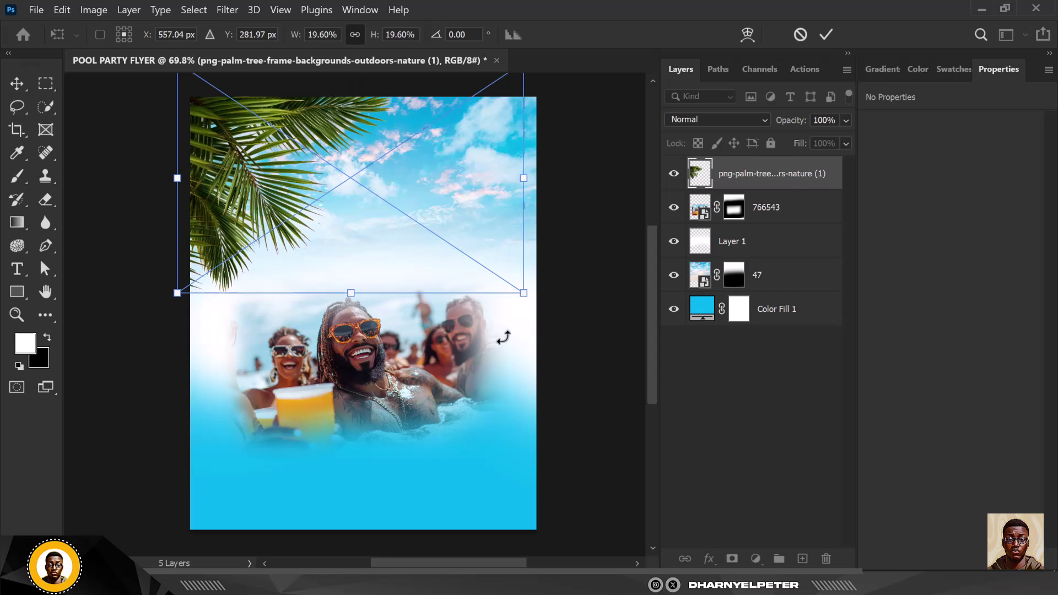
pyautogui.moveTo(522, 301); pyautogui.dragTo(495, 274)
pyautogui.moveTo(252, 193); pyautogui.dragTo(253, 212)
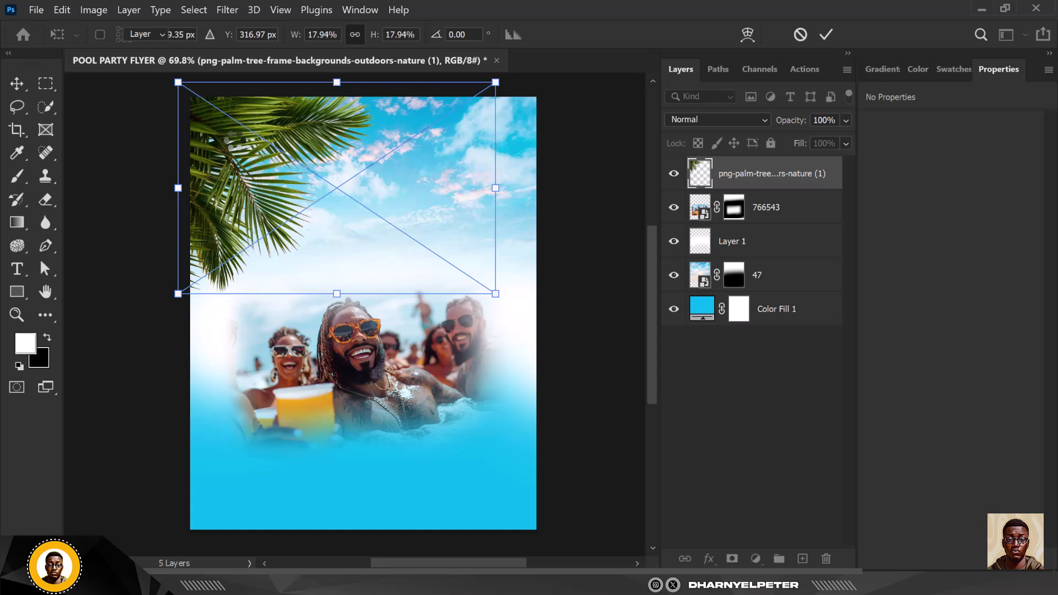
pyautogui.press('Return')
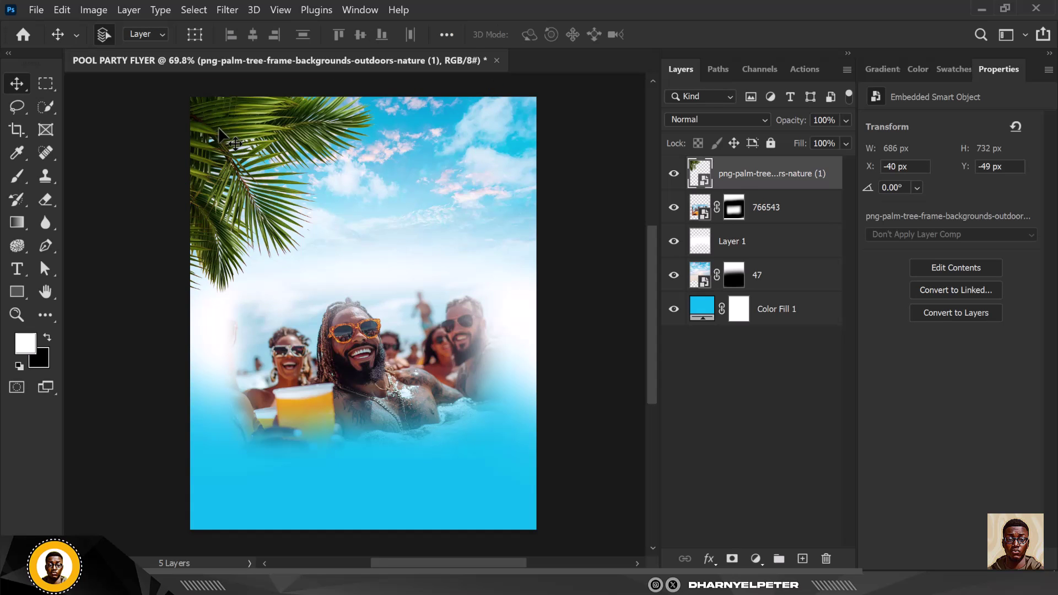
# - Duplicate the palm leaves, flip the copy horizontally and place it in the flyer's upper-right corner
pyautogui.moveTo(224, 131); pyautogui.dragTo(375, 179)
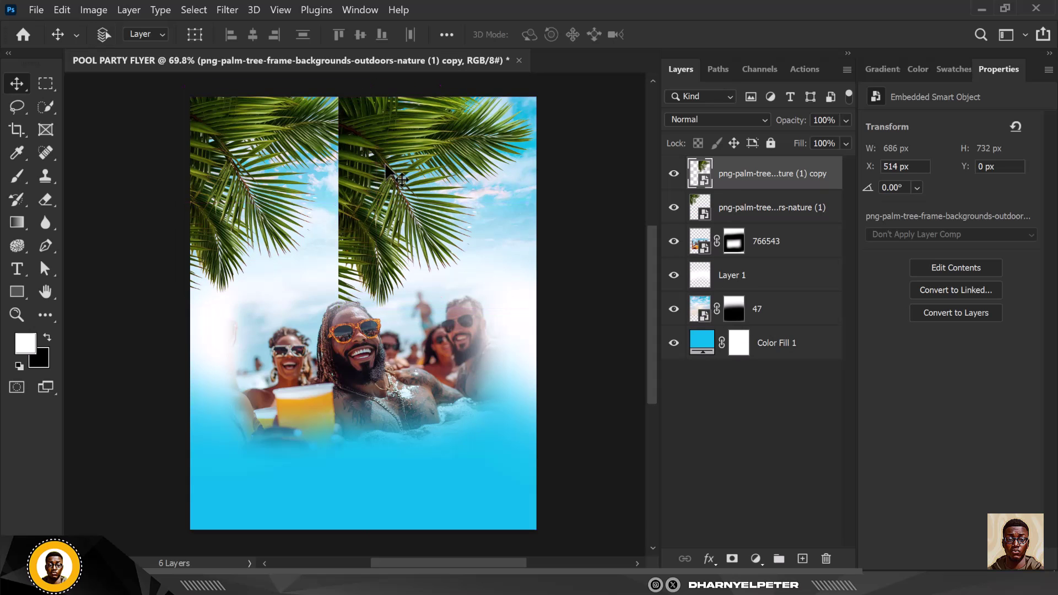
pyautogui.hotkey('ctrl', 't')
pyautogui.rightClick(395, 150)
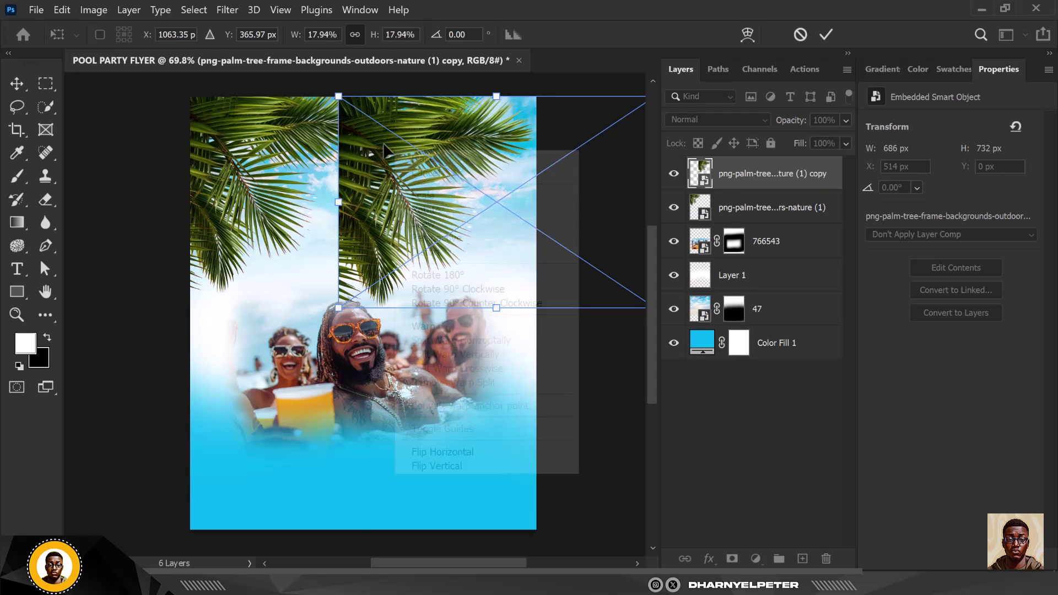
pyautogui.click(499, 452)
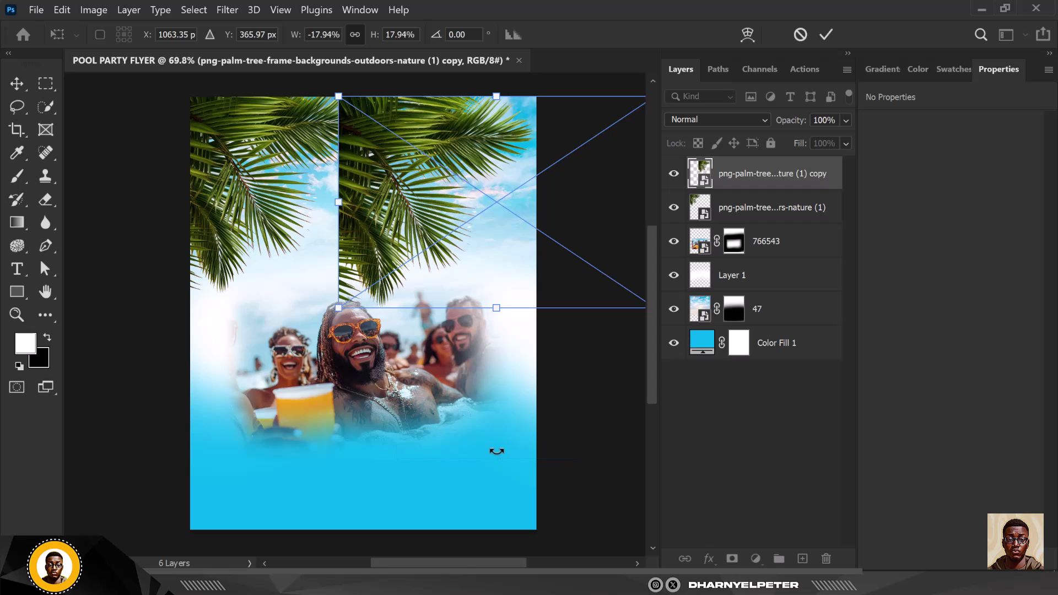
pyautogui.moveTo(487, 136); pyautogui.dragTo(482, 164)
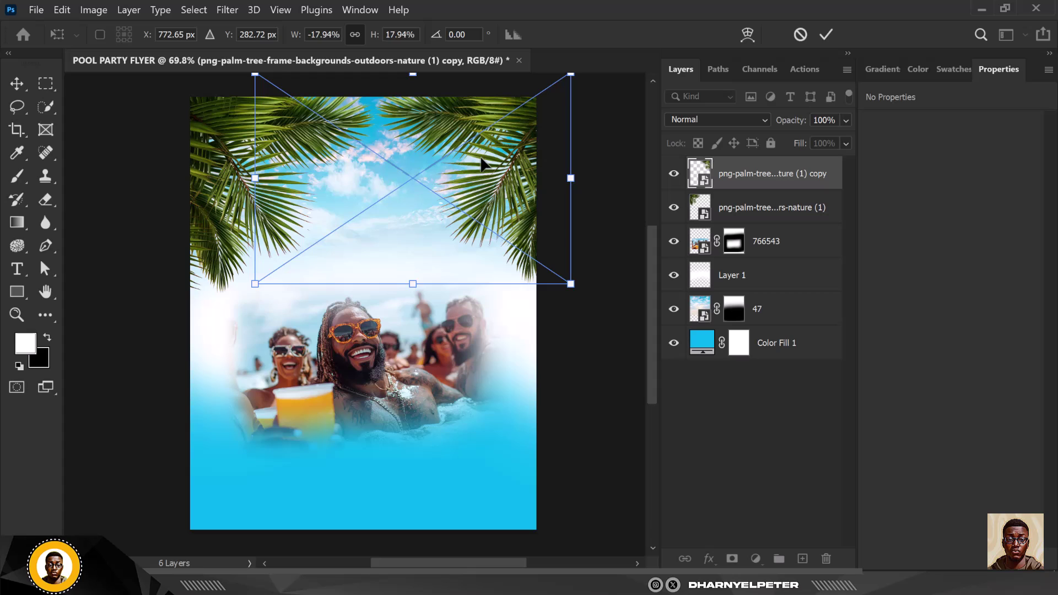
pyautogui.press('Return')
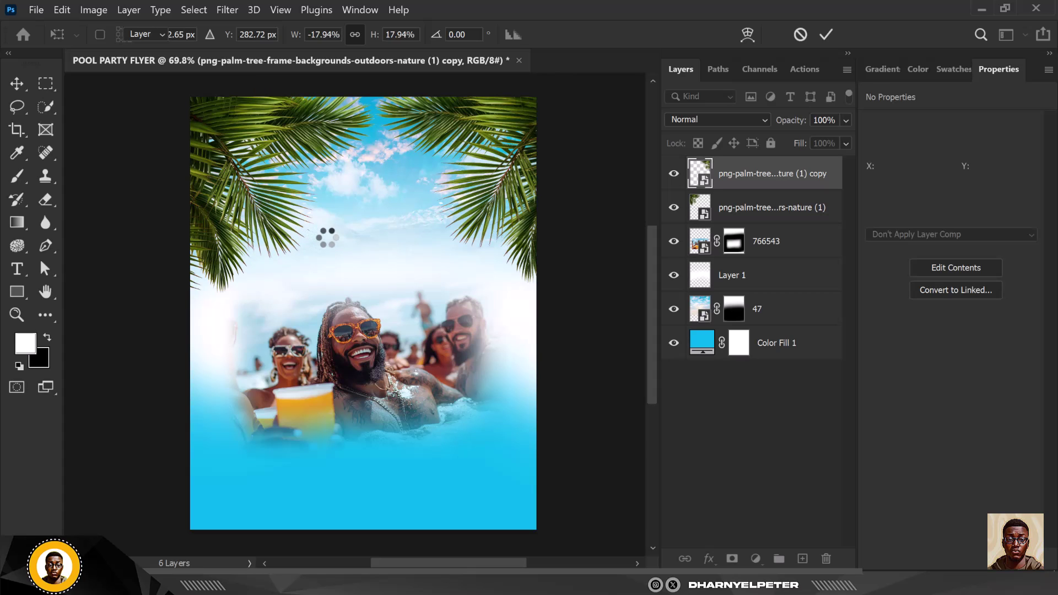
# - Rotate the left palm leaves by -7.77° and shift them farther past the flyer's left edge
pyautogui.click(256, 128)
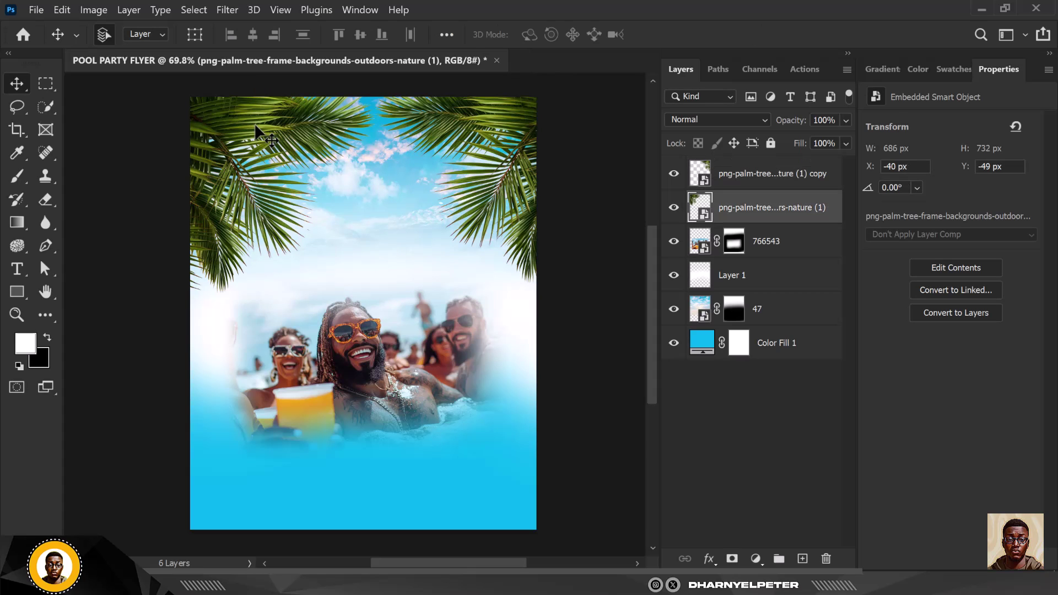
pyautogui.hotkey('ctrl', 't')
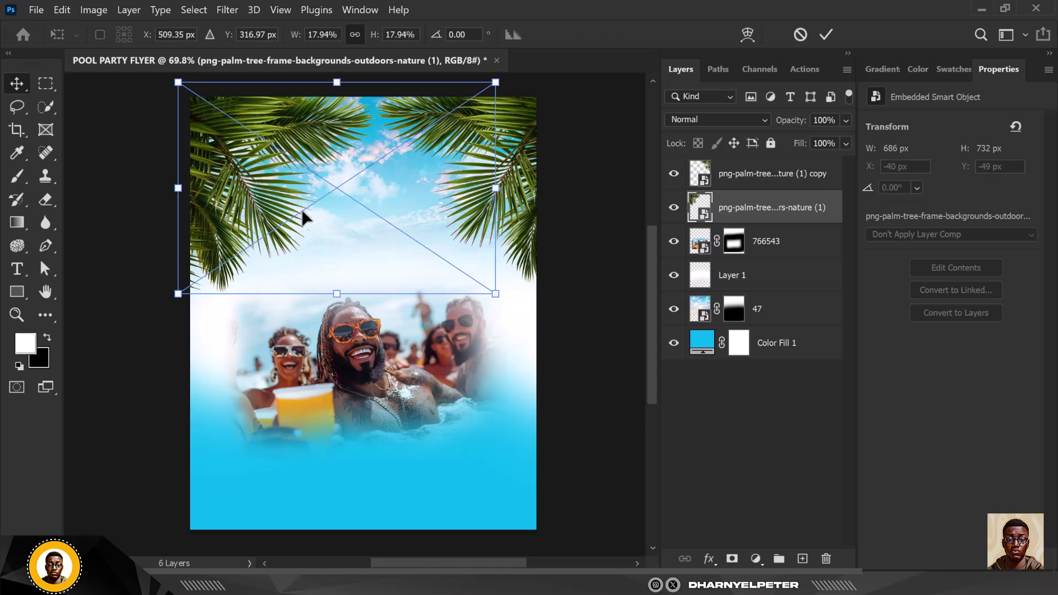
pyautogui.moveTo(387, 340); pyautogui.dragTo(408, 332)
pyautogui.moveTo(229, 204); pyautogui.dragTo(216, 201)
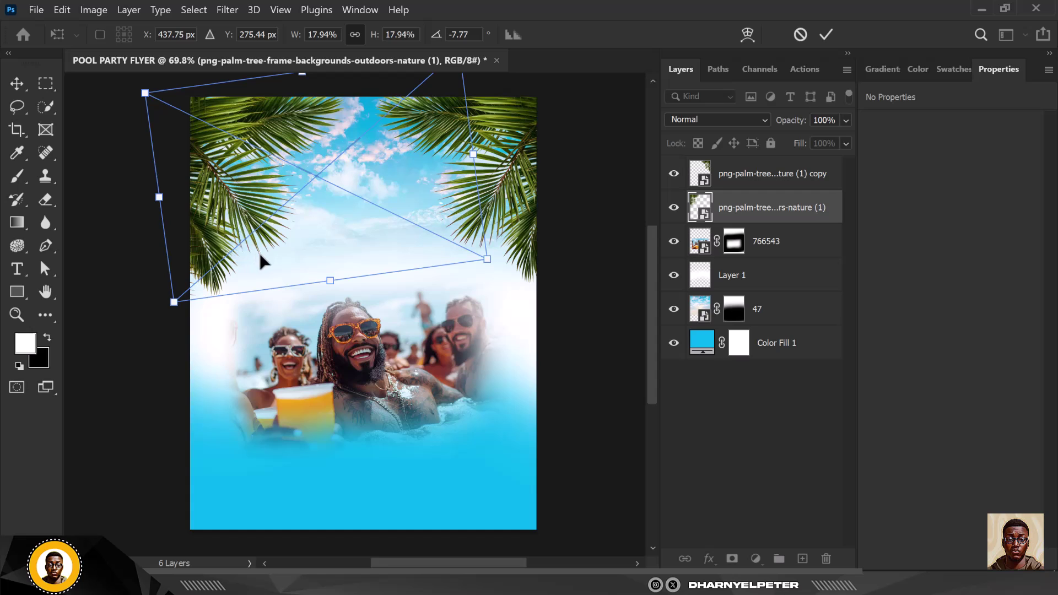
pyautogui.press('Return')
# - Scale the 766543 people photo to 95.61%, and shift it and the white glow on Layer 1 slightly down
pyautogui.click(392, 391)
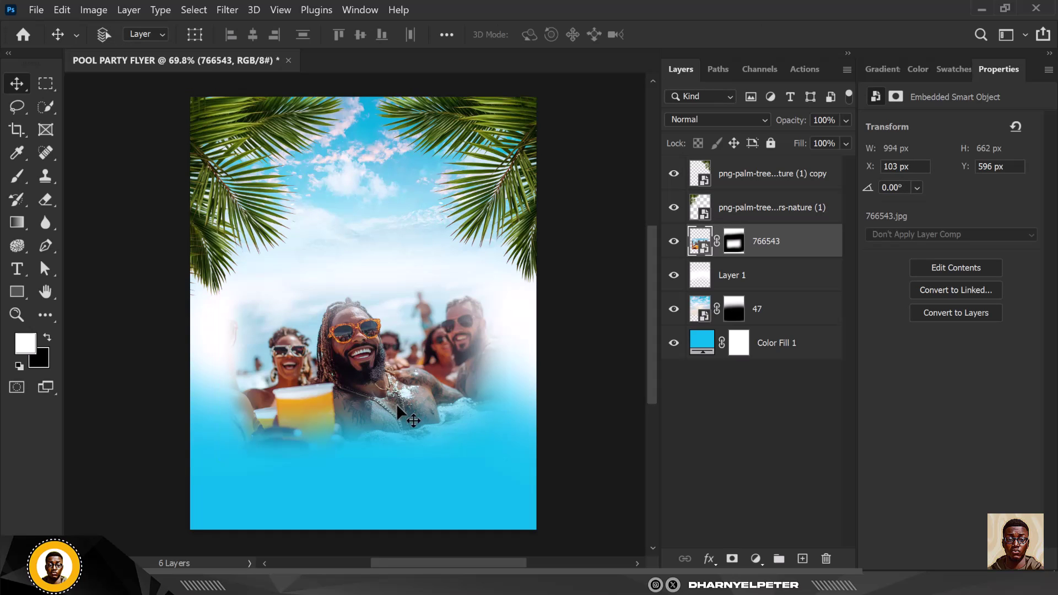
pyautogui.hotkey('ctrl', 't')
pyautogui.moveTo(508, 461); pyautogui.dragTo(499, 456)
pyautogui.press('Return')
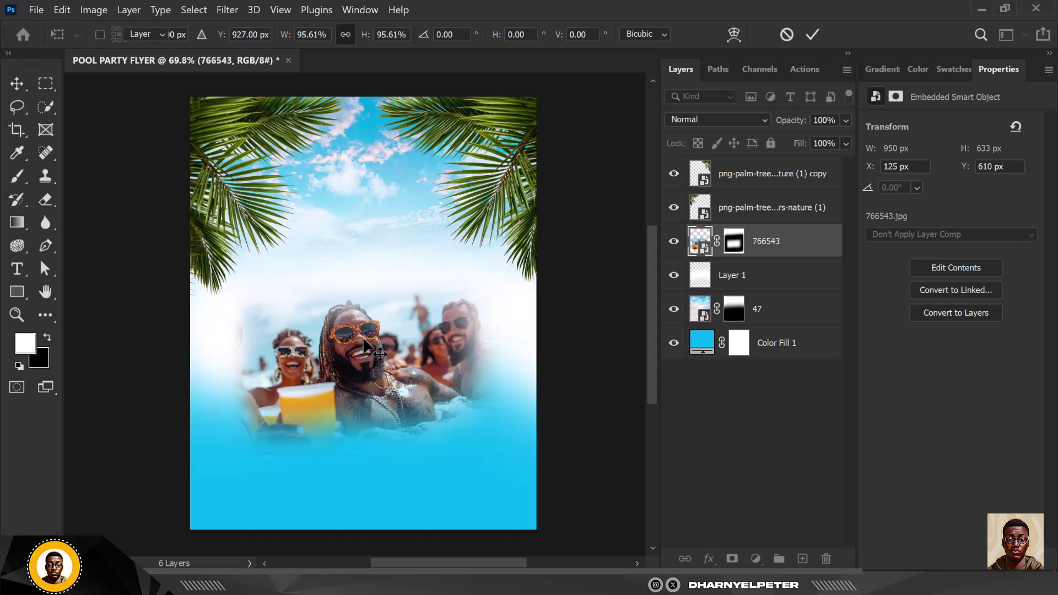
pyautogui.moveTo(368, 344); pyautogui.dragTo(494, 289)
pyautogui.click(452, 260)
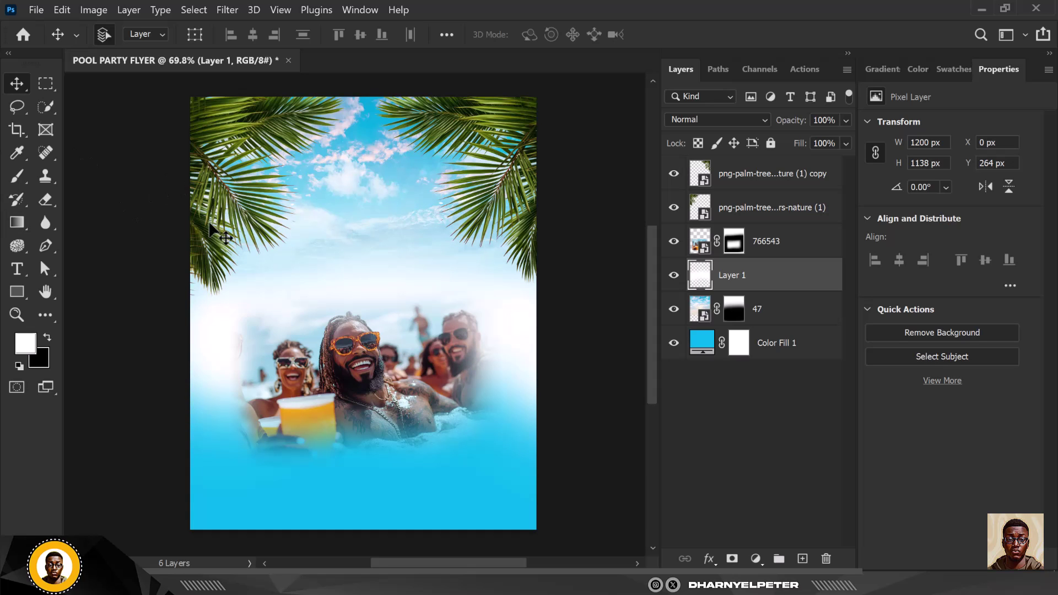
# - Place the TEXT image from the POOL HANGOUT folder on the flyer at 100% and move its layer above the 766543 photo
pyautogui.moveTo(290, 583)
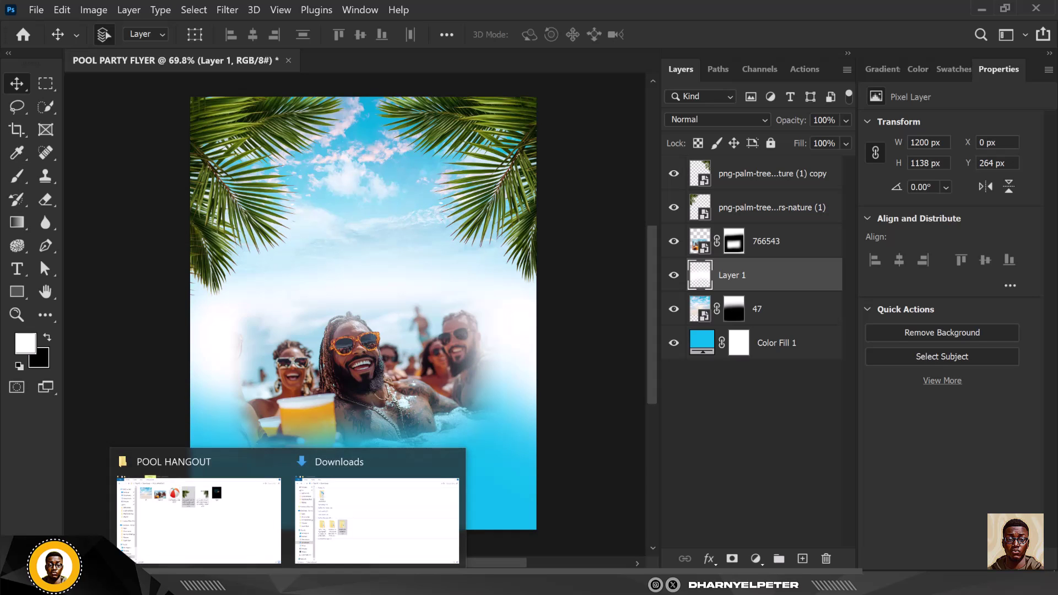
pyautogui.click(246, 539)
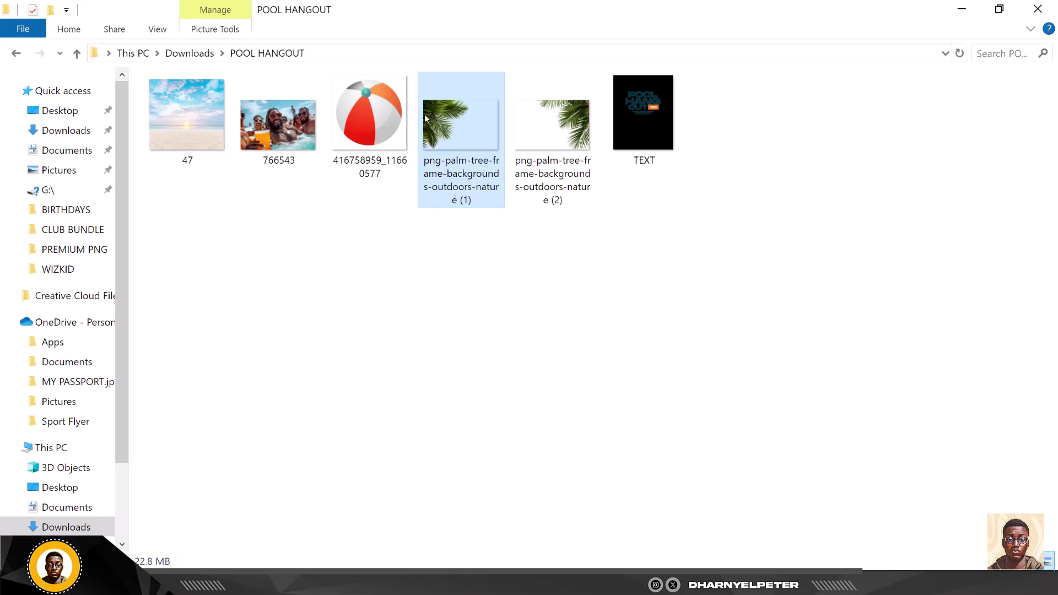
pyautogui.click(655, 116)
pyautogui.moveTo(646, 103); pyautogui.dragTo(369, 265)
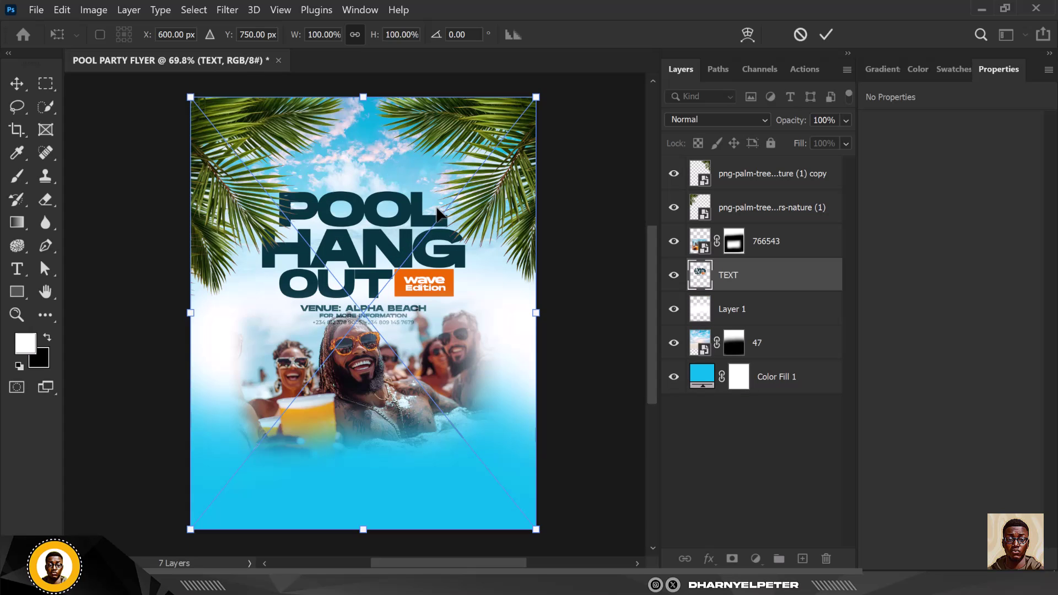
pyautogui.press('Return')
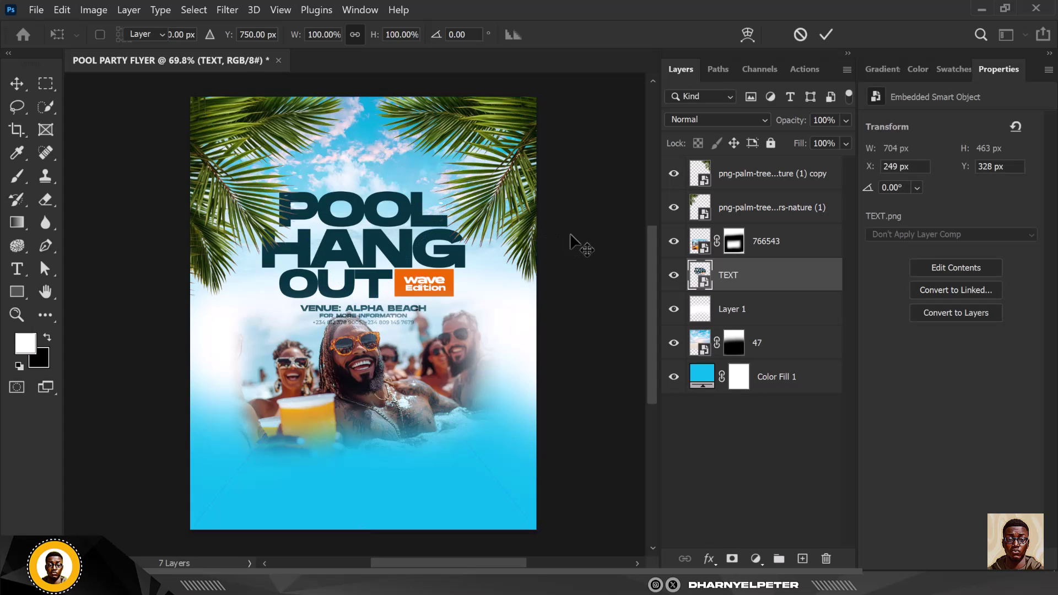
pyautogui.moveTo(792, 282); pyautogui.dragTo(791, 228)
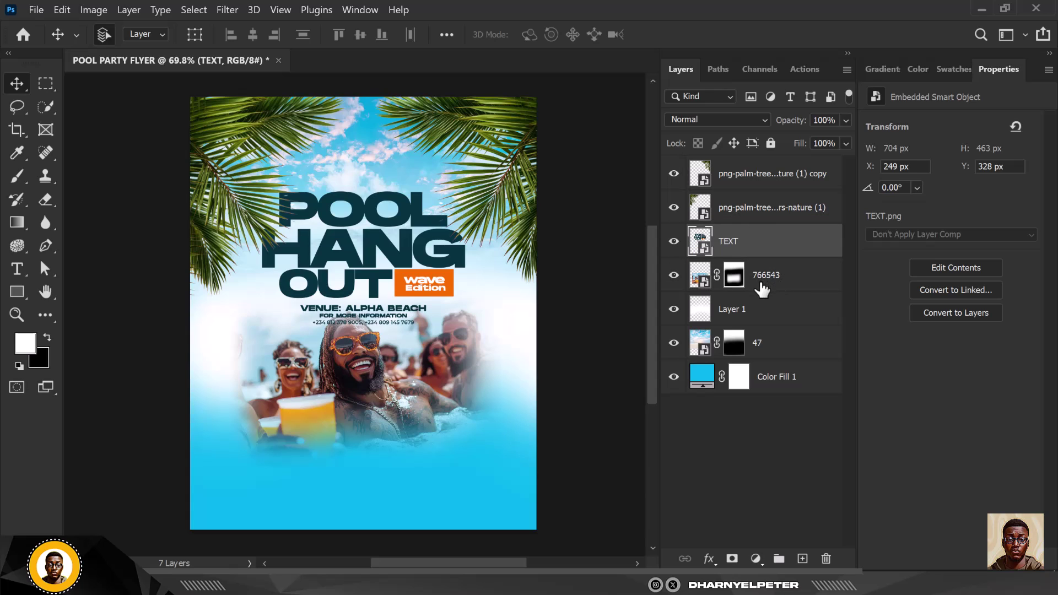
# - Shift the 766543 people photo and the white glow on Layer 1 together slightly down, away from the text
pyautogui.click(777, 275)
pyautogui.keyDown('shift'); pyautogui.click(778, 312); pyautogui.keyUp('shift')
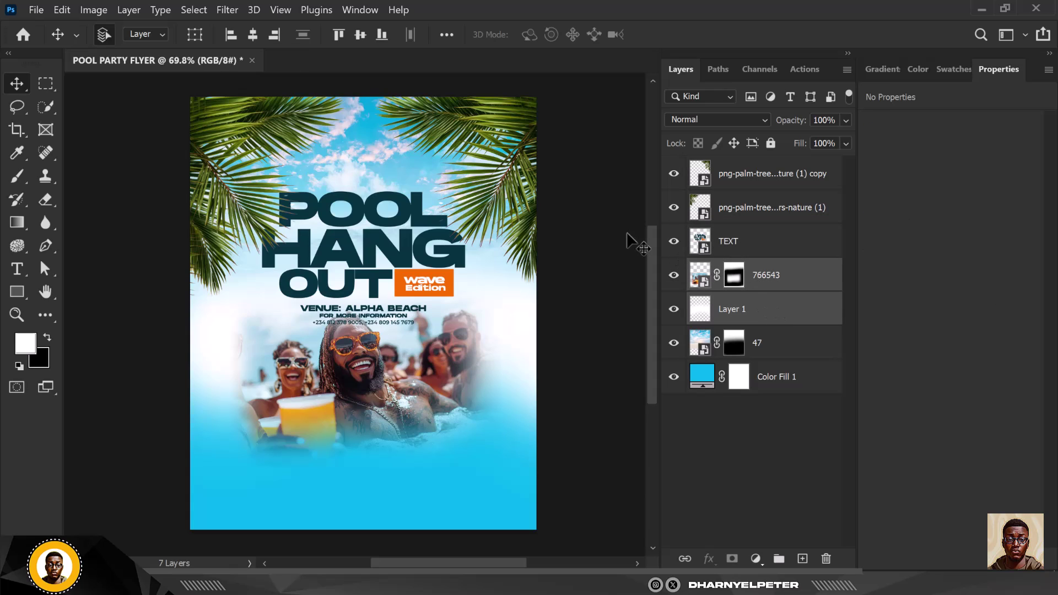
pyautogui.hotkey('shift', 'Down')
pyautogui.hotkey('shift', 'Down')
pyautogui.hotkey('shift', 'Down')
pyautogui.hotkey('shift', 'Down')
pyautogui.hotkey('shift', 'Down')
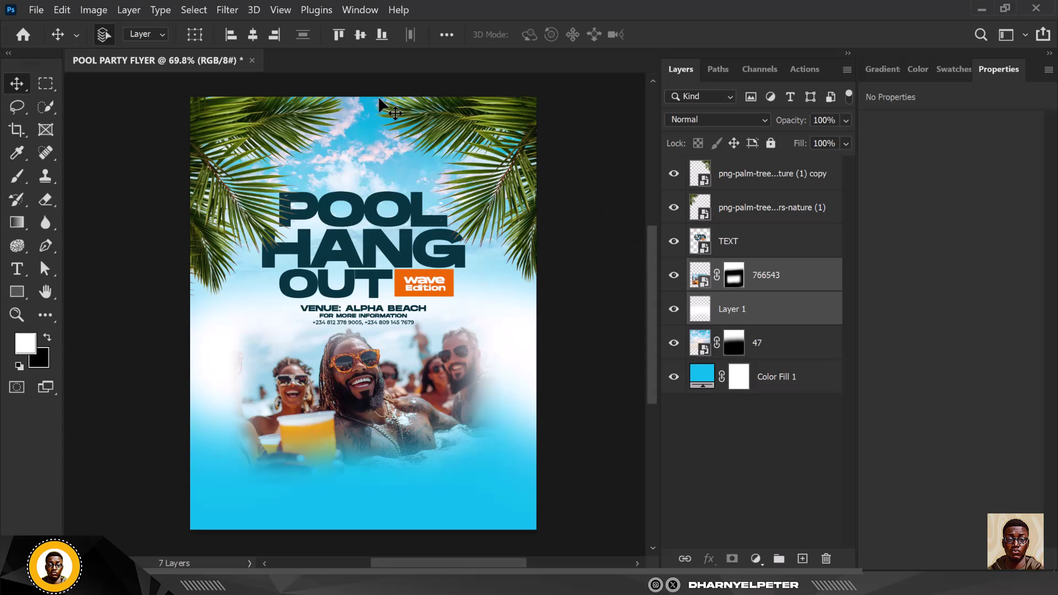
# - Move the left palm leaves outward to X -198 px, Y -94 px and the right palm leaves to X 732 px, Y -59 px
pyautogui.scroll(1, 295, 198)
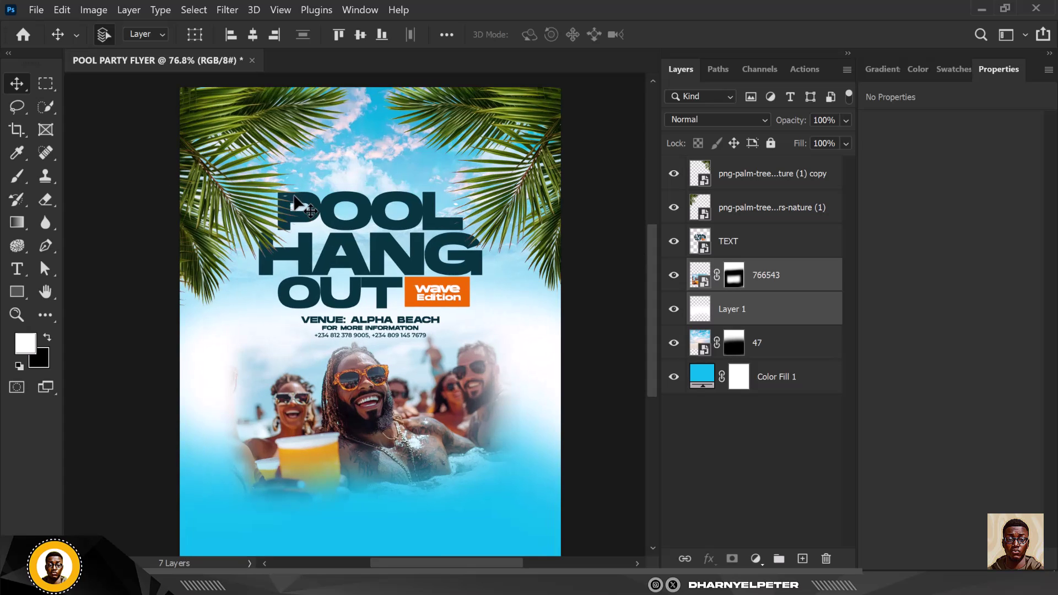
pyautogui.moveTo(538, 113); pyautogui.dragTo(278, 177)
pyautogui.moveTo(216, 113); pyautogui.dragTo(204, 111)
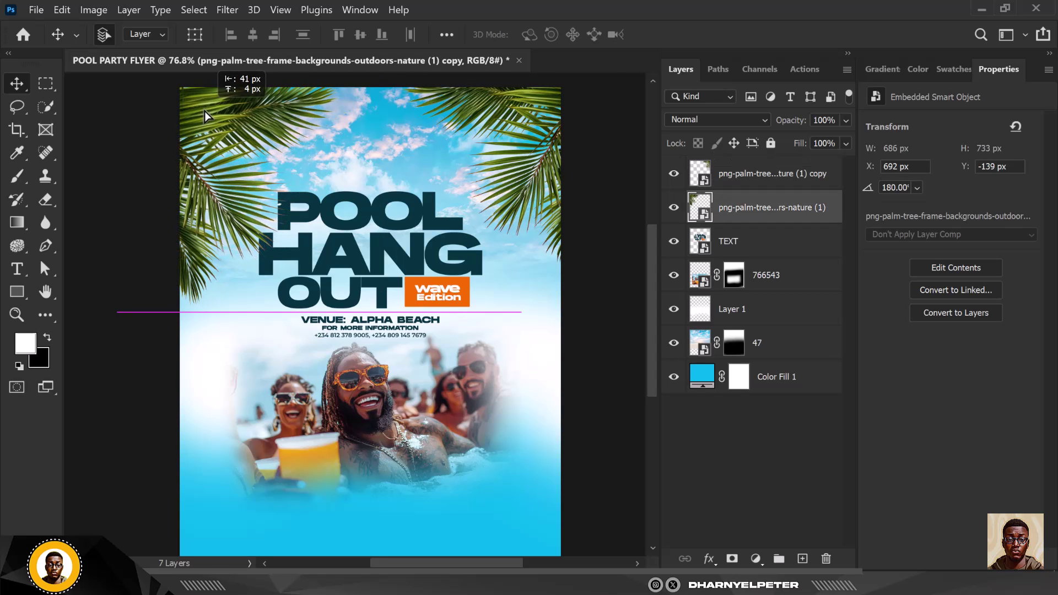
pyautogui.scroll(-2, 275, 166)
pyautogui.scroll(-1, 331, 184)
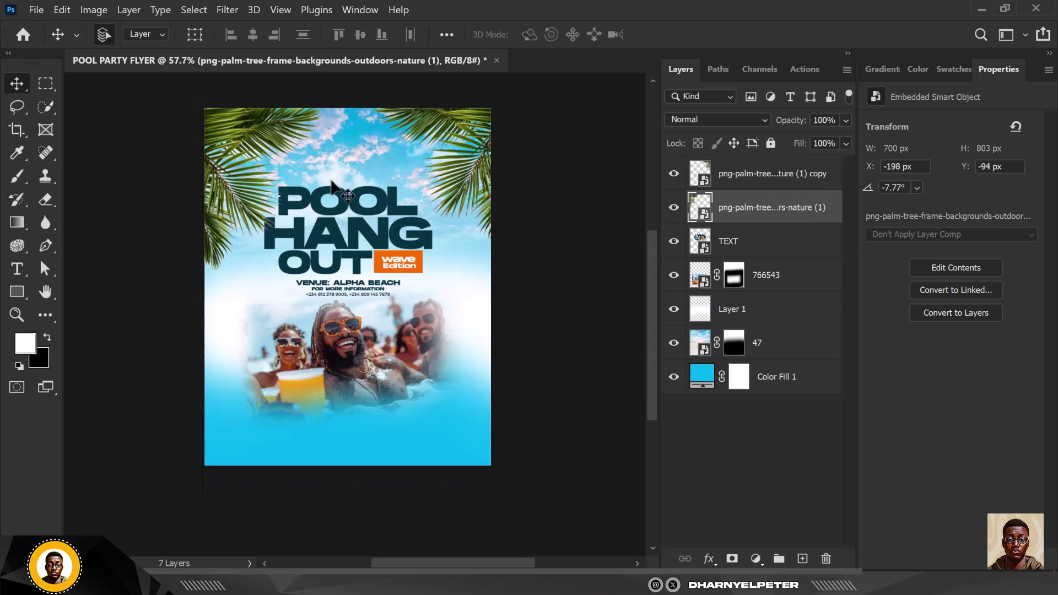
pyautogui.moveTo(470, 119)
pyautogui.mouseDown()
pyautogui.moveTo(488, 134)
pyautogui.moveTo(473, 134)
pyautogui.mouseUp()
pyautogui.scroll(3, 352, 317)
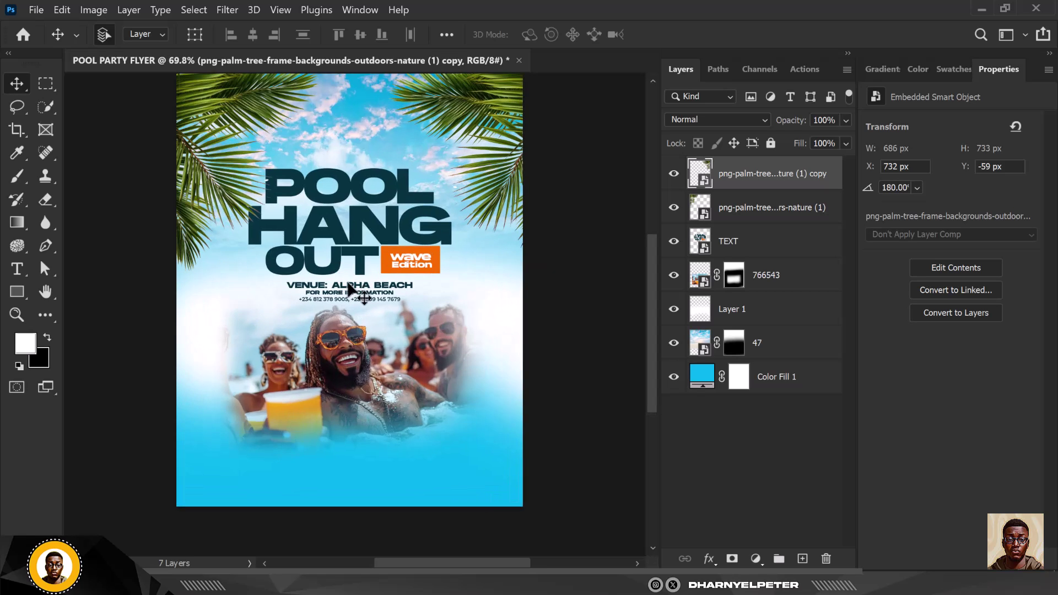
pyautogui.scroll(-2, 376, 372)
pyautogui.scroll(2, 376, 373)
pyautogui.scroll(-2, 375, 369)
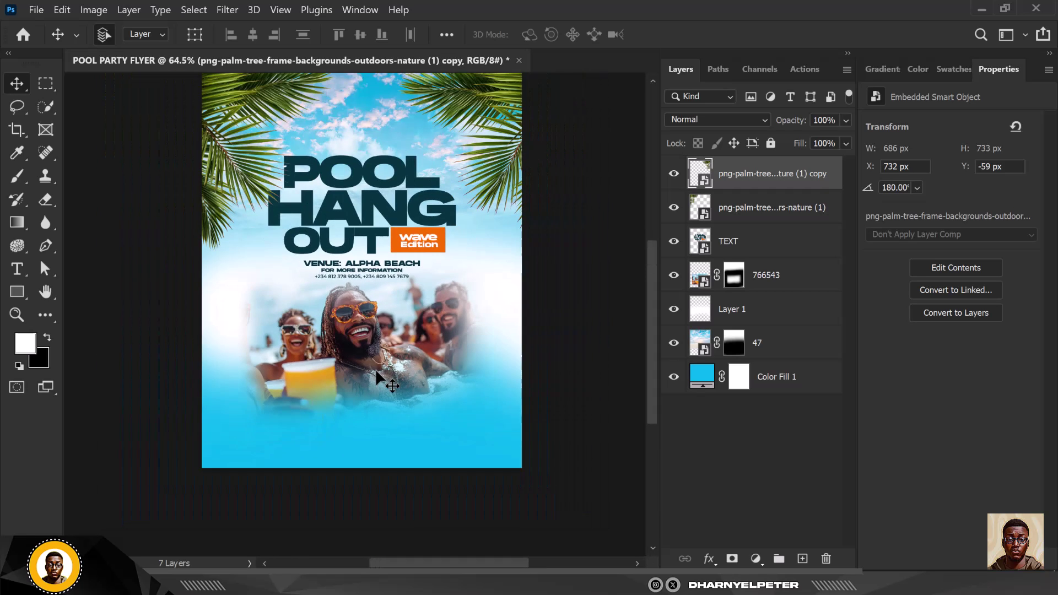
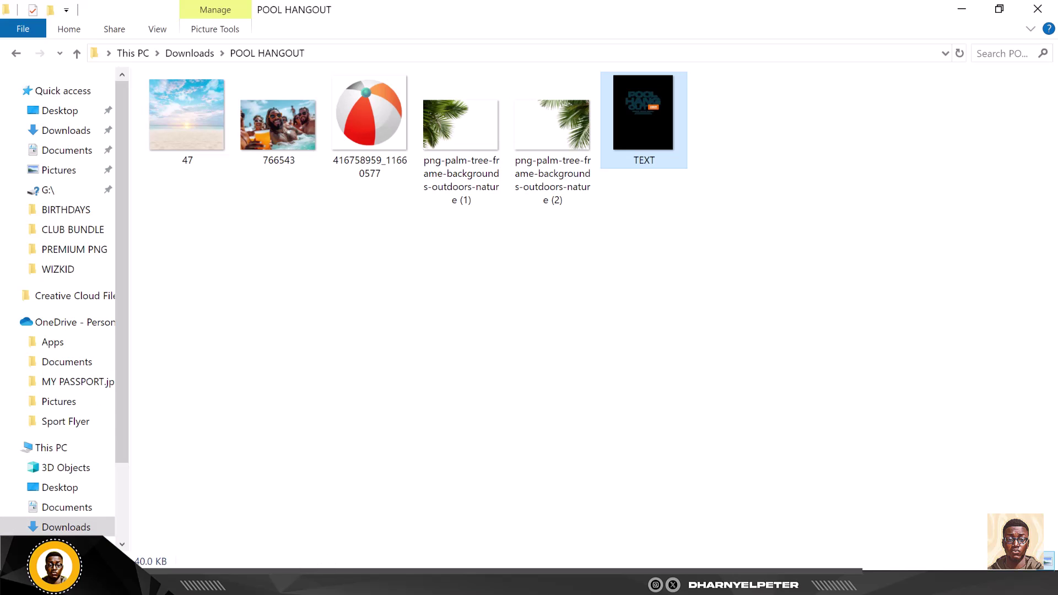
# - Open the innermost PREMIUM PNG folder inside GRAPHICS BUNDLE 1.0 in Downloads and sort its images by date
pyautogui.moveTo(287, 583)
pyautogui.click(352, 529)
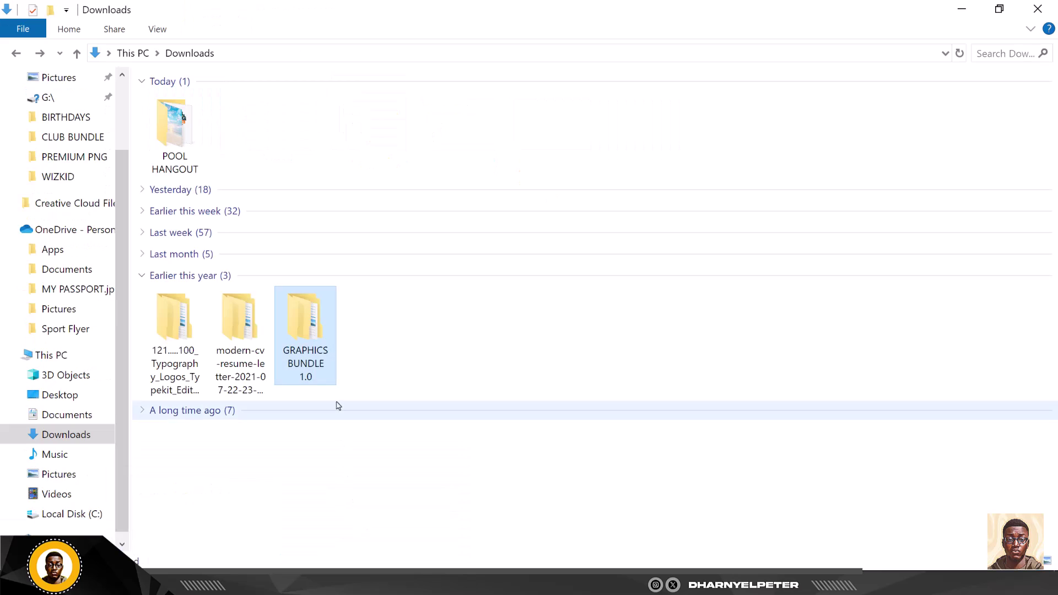
pyautogui.doubleClick(307, 324)
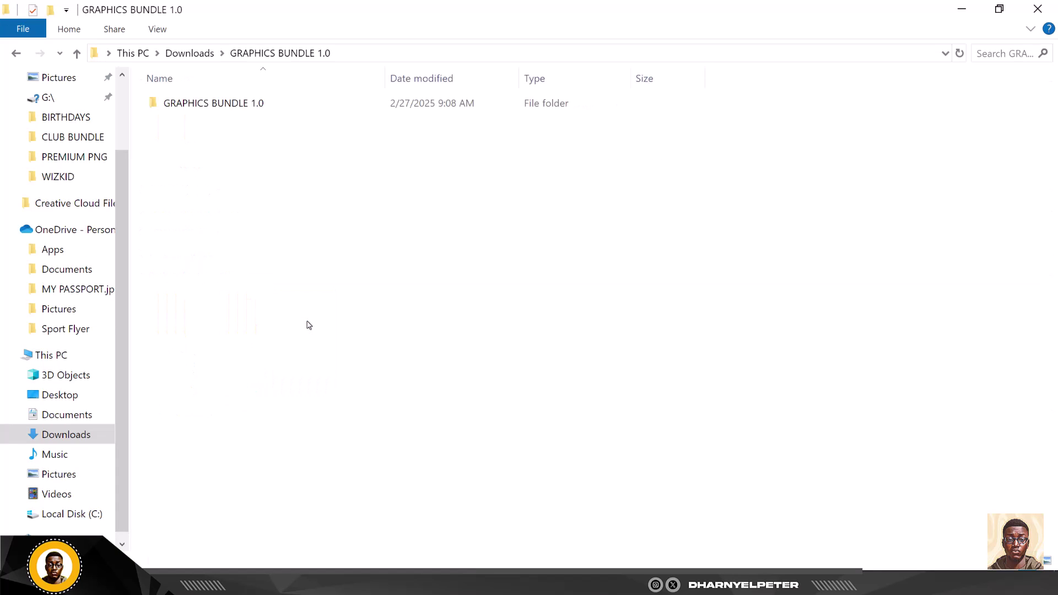
pyautogui.doubleClick(199, 104)
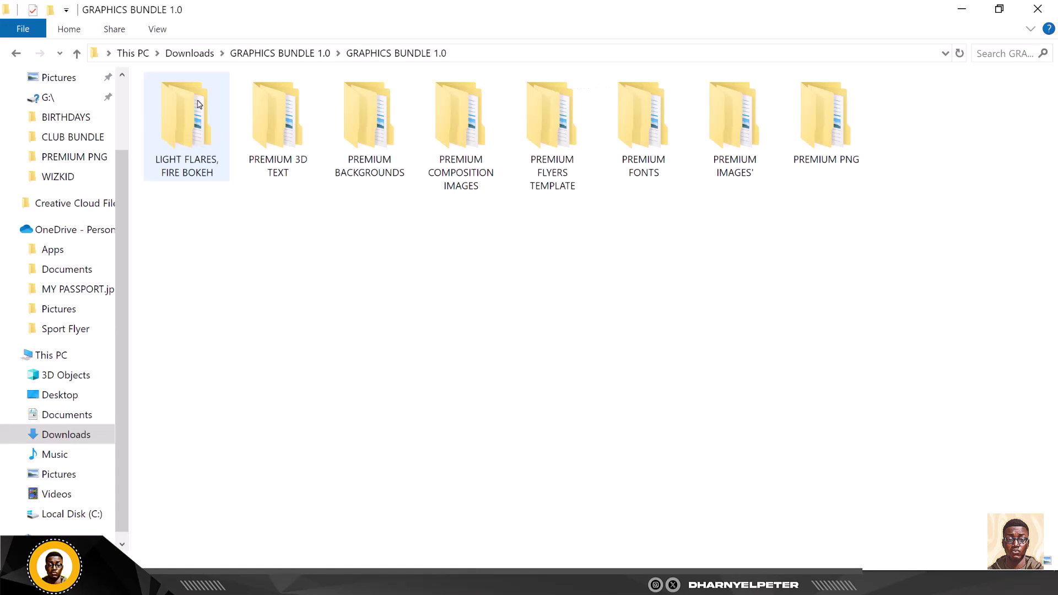
pyautogui.doubleClick(836, 121)
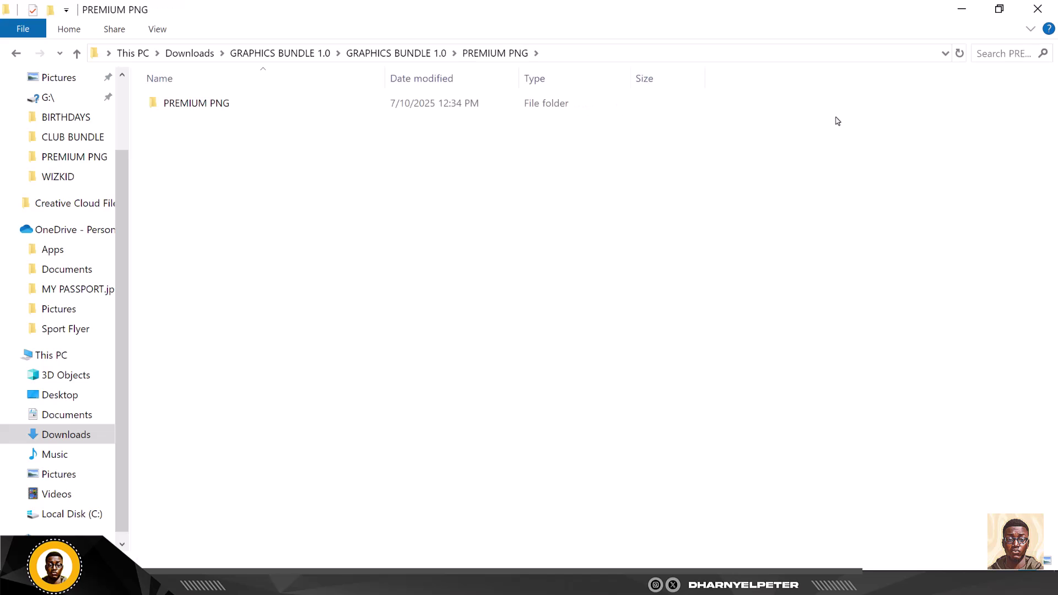
pyautogui.doubleClick(179, 110)
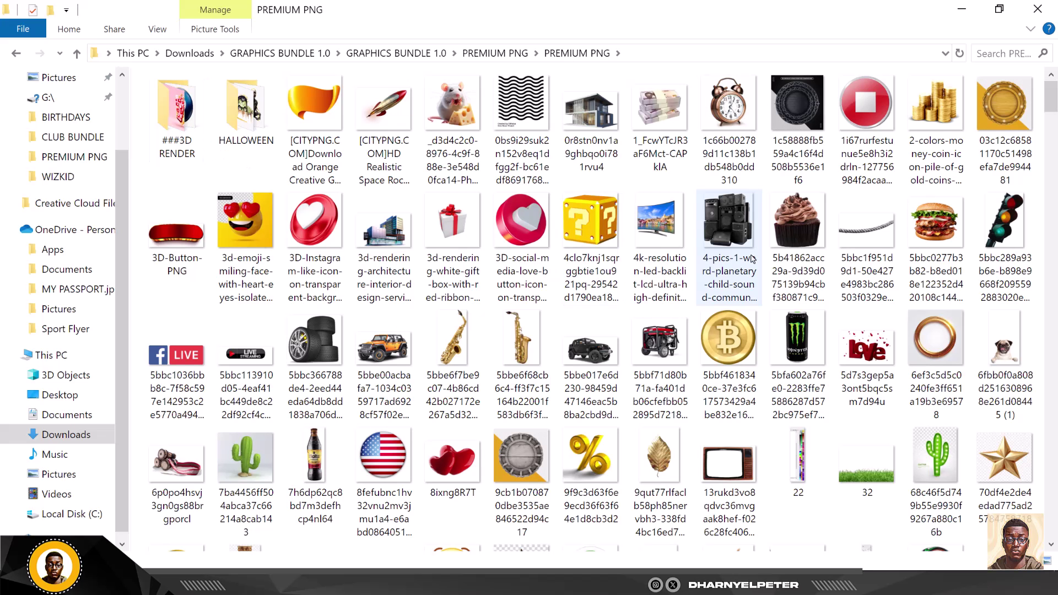
pyautogui.rightClick(238, 175)
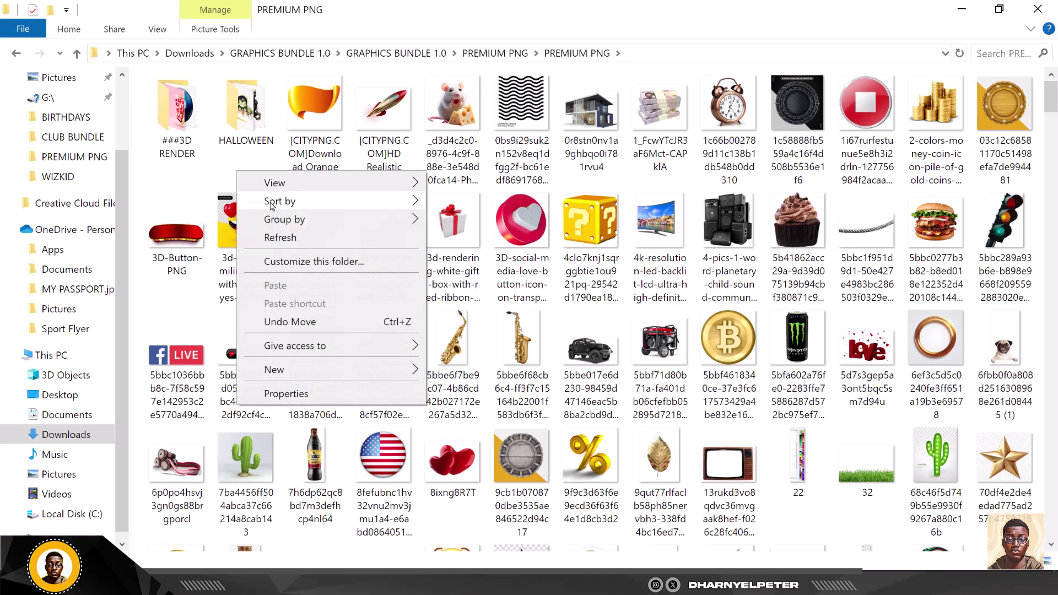
pyautogui.moveTo(309, 202)
pyautogui.click(462, 221)
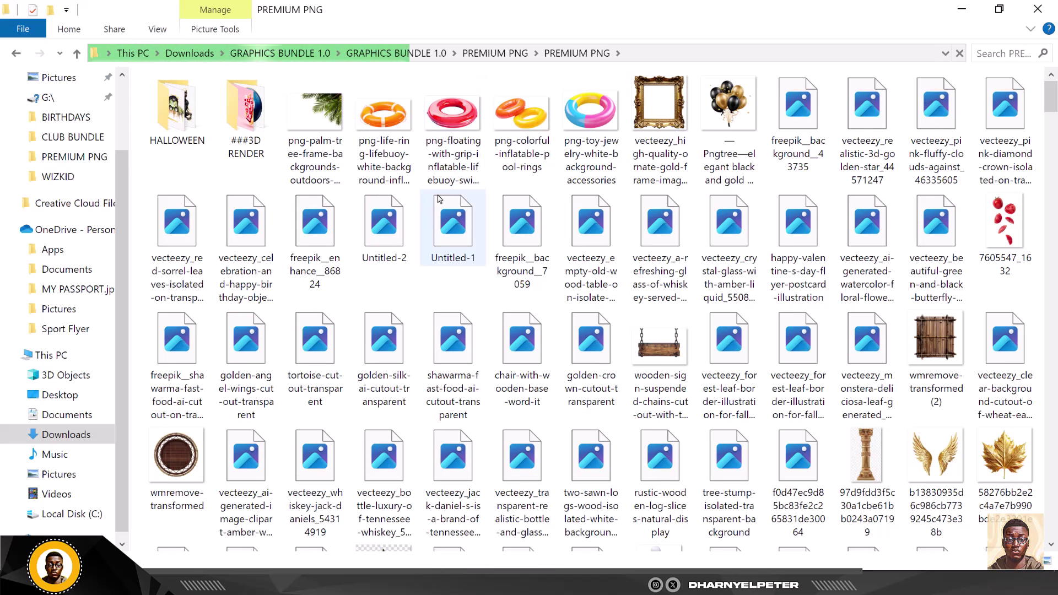
# - Place the orange life-ring image on the flyer's bottom edge, scaled to 15.09% and centred at X 732 px, Y 1500 px
pyautogui.click(384, 124)
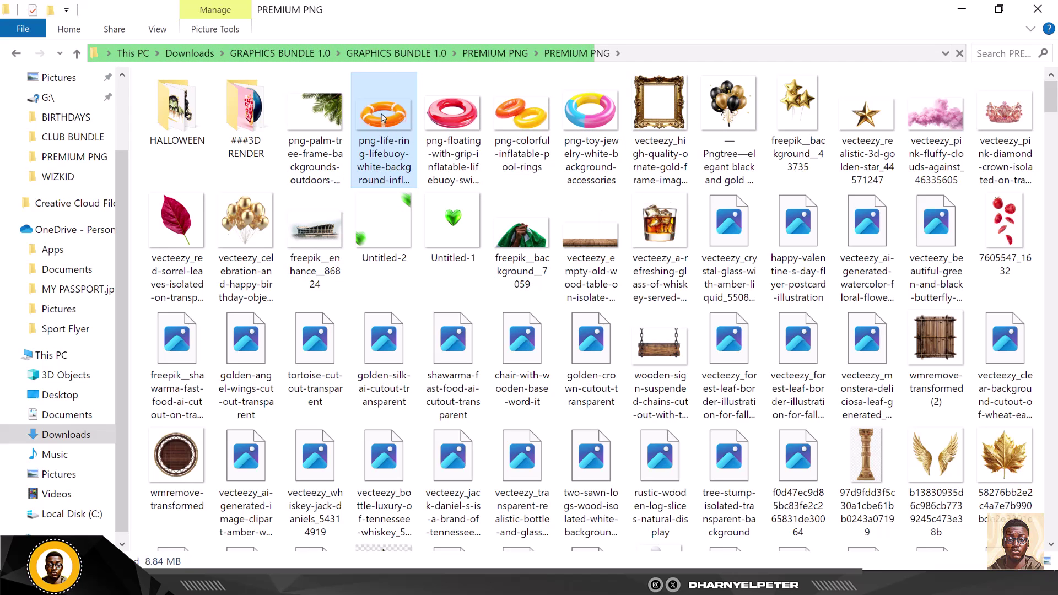
pyautogui.moveTo(365, 126); pyautogui.dragTo(290, 443)
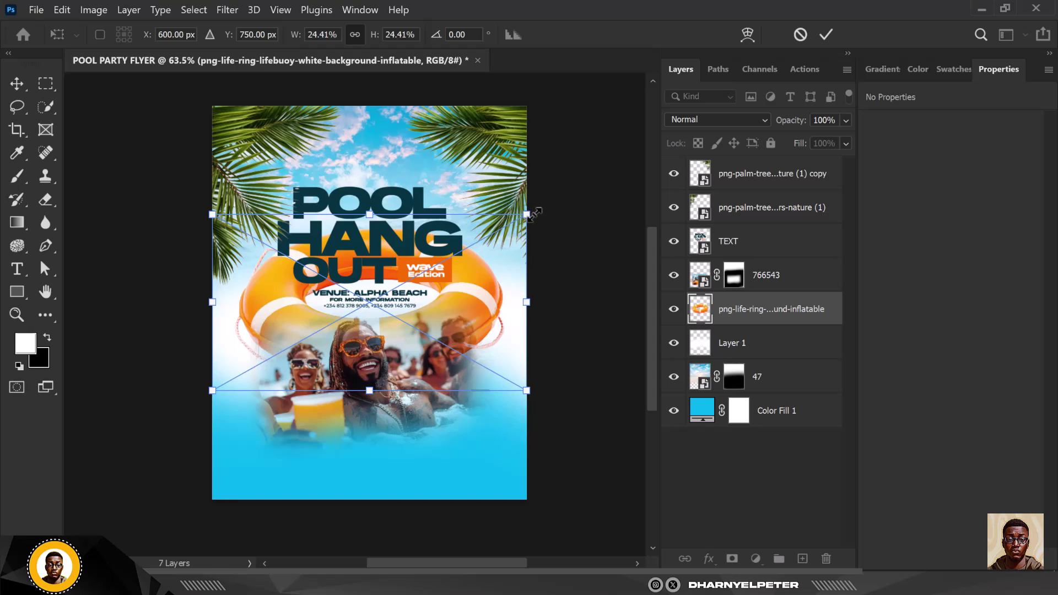
pyautogui.moveTo(526, 214); pyautogui.dragTo(481, 239)
pyautogui.moveTo(425, 265); pyautogui.dragTo(225, 499)
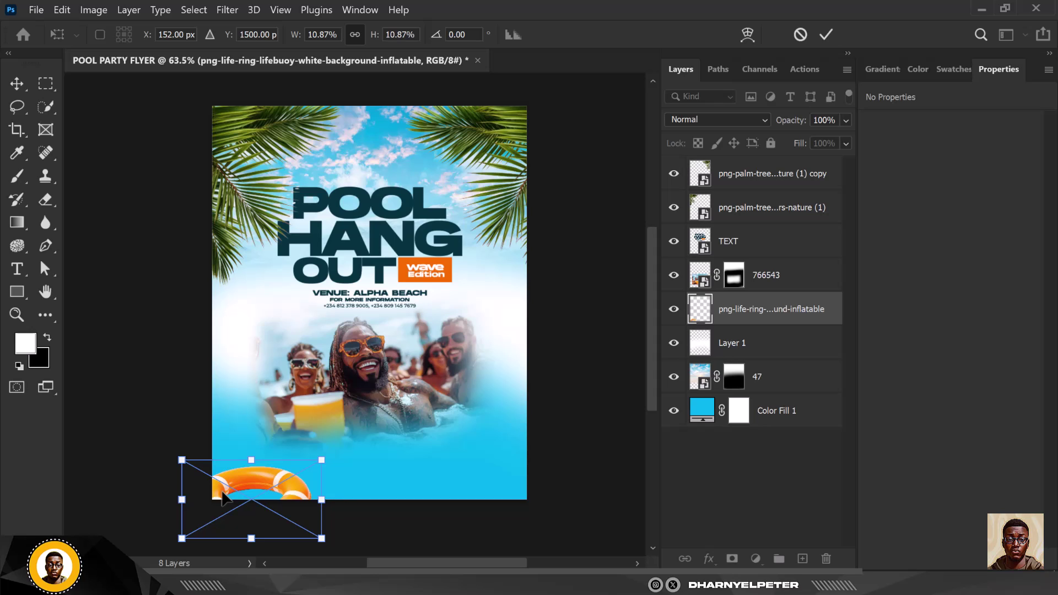
pyautogui.moveTo(344, 449); pyautogui.dragTo(359, 421)
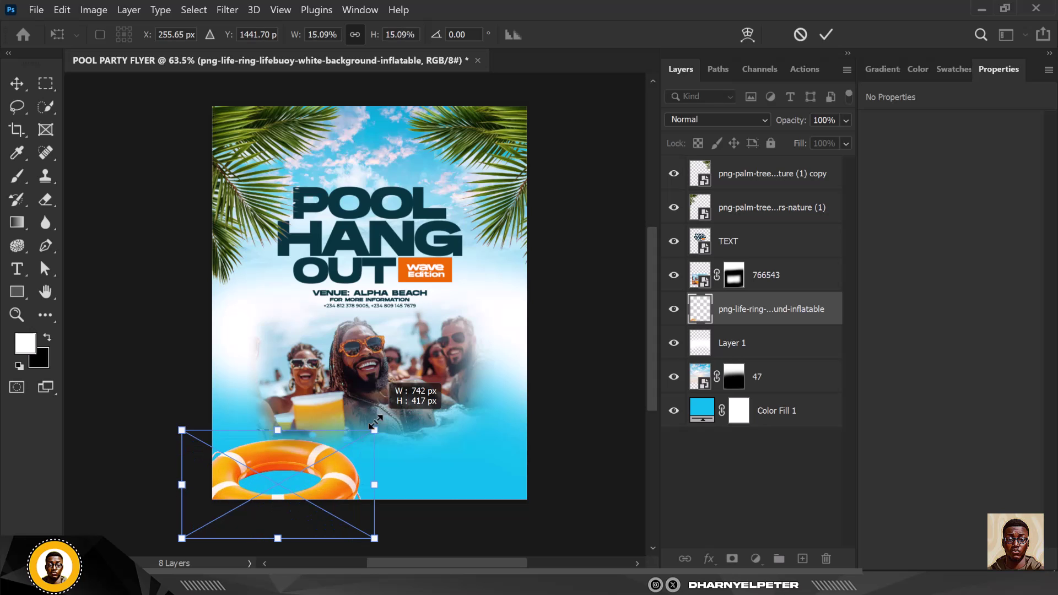
pyautogui.moveTo(339, 488); pyautogui.dragTo(466, 504)
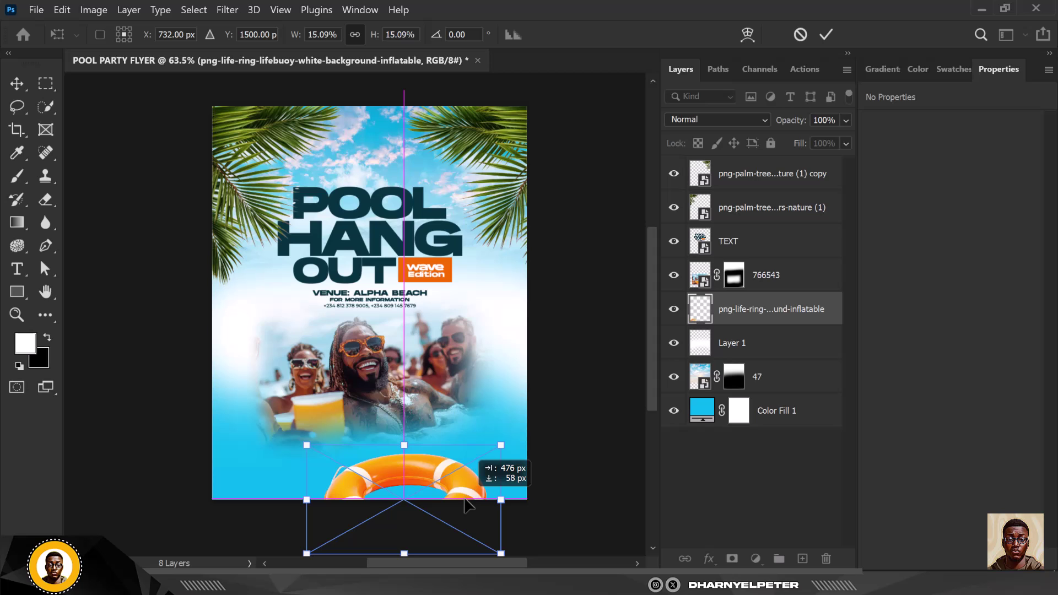
pyautogui.press('Return')
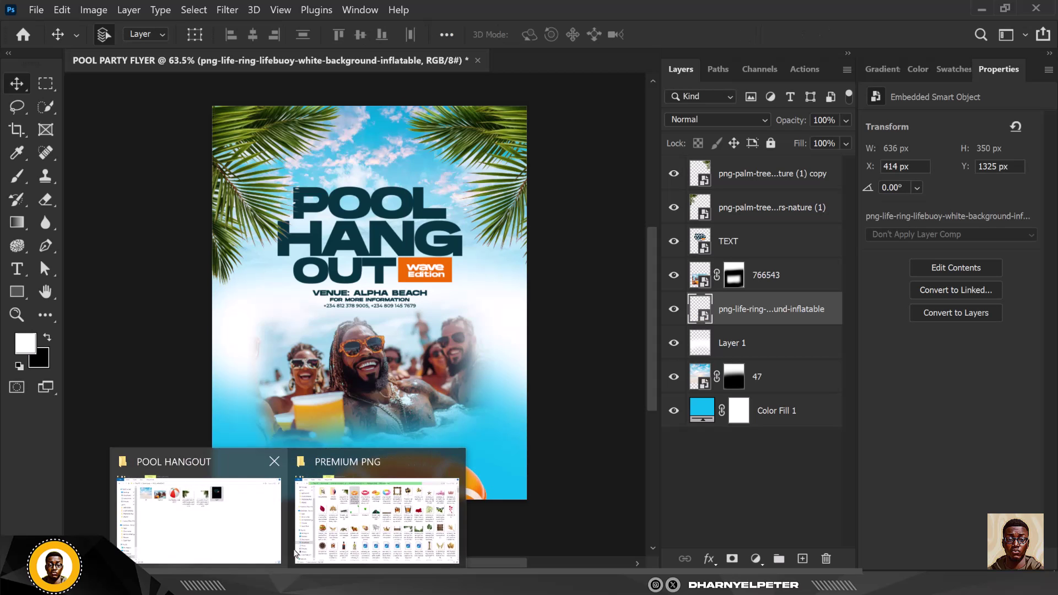
# - Place the colorful inflatable pool rings in the flyer's lower-left corner at 13.98%, rotated -48.06°, and bring both ring layers to the front
pyautogui.click(296, 553)
pyautogui.click(522, 116)
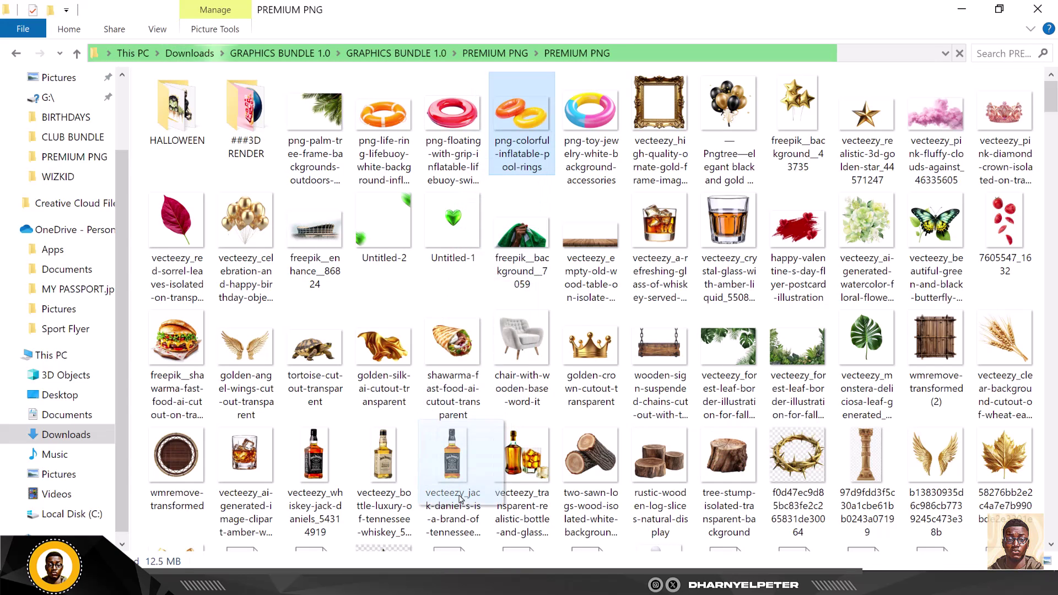
pyautogui.moveTo(461, 499); pyautogui.dragTo(330, 375)
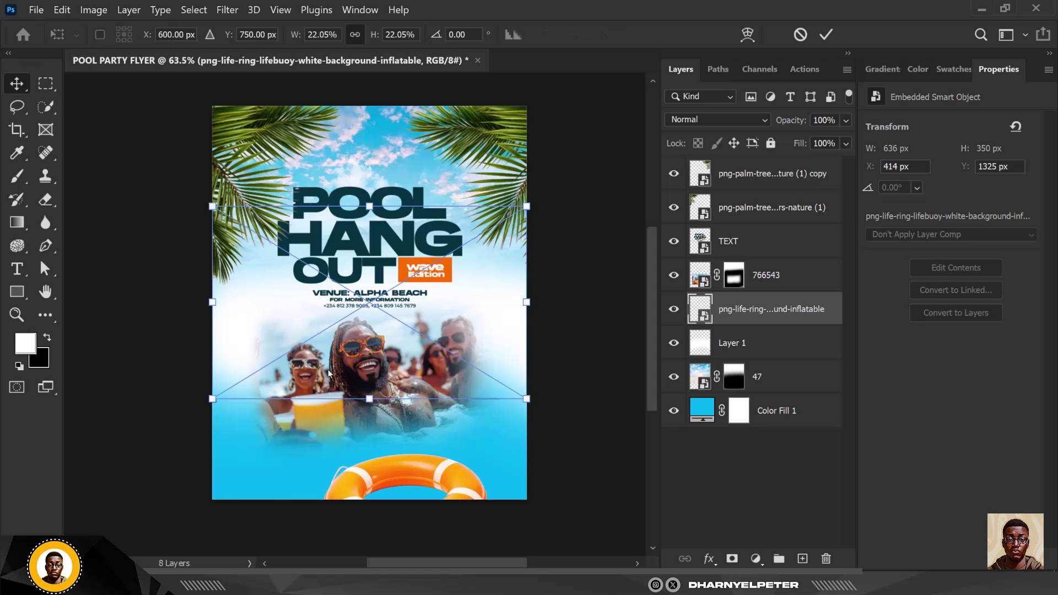
pyautogui.moveTo(527, 207); pyautogui.dragTo(380, 220)
pyautogui.moveTo(319, 259); pyautogui.dragTo(243, 489)
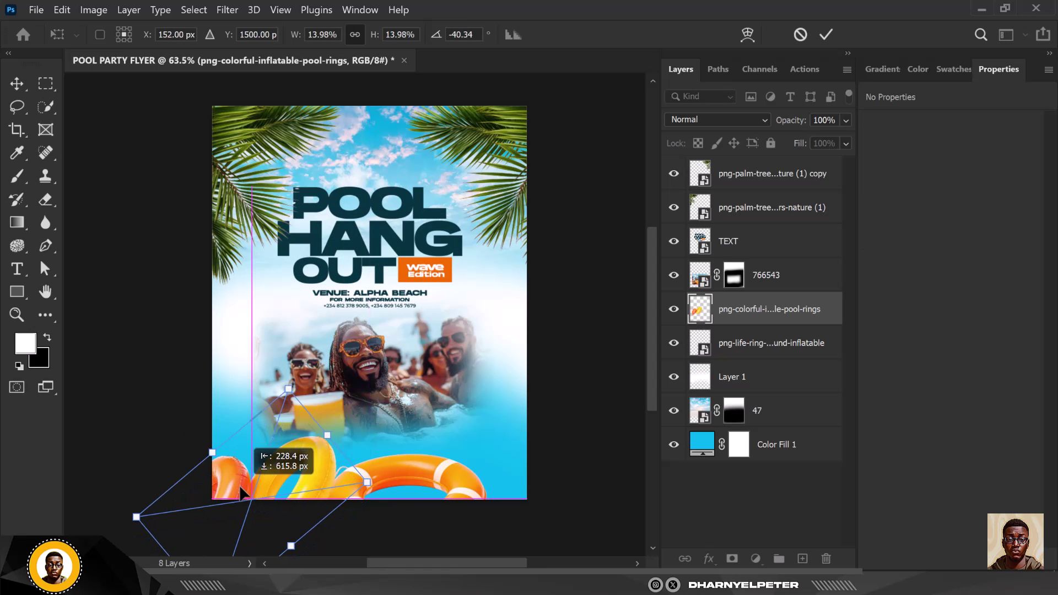
pyautogui.moveTo(342, 474); pyautogui.dragTo(318, 449)
pyautogui.press('Return')
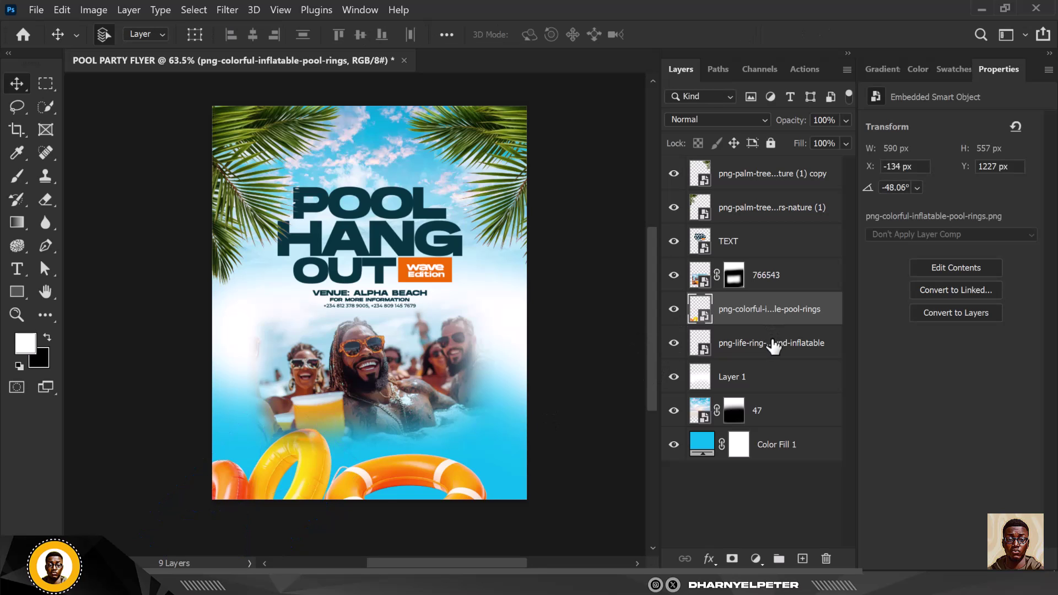
pyautogui.keyDown('shift'); pyautogui.click(775, 347); pyautogui.keyUp('shift')
pyautogui.hotkey('ctrl', 'shift', ']')
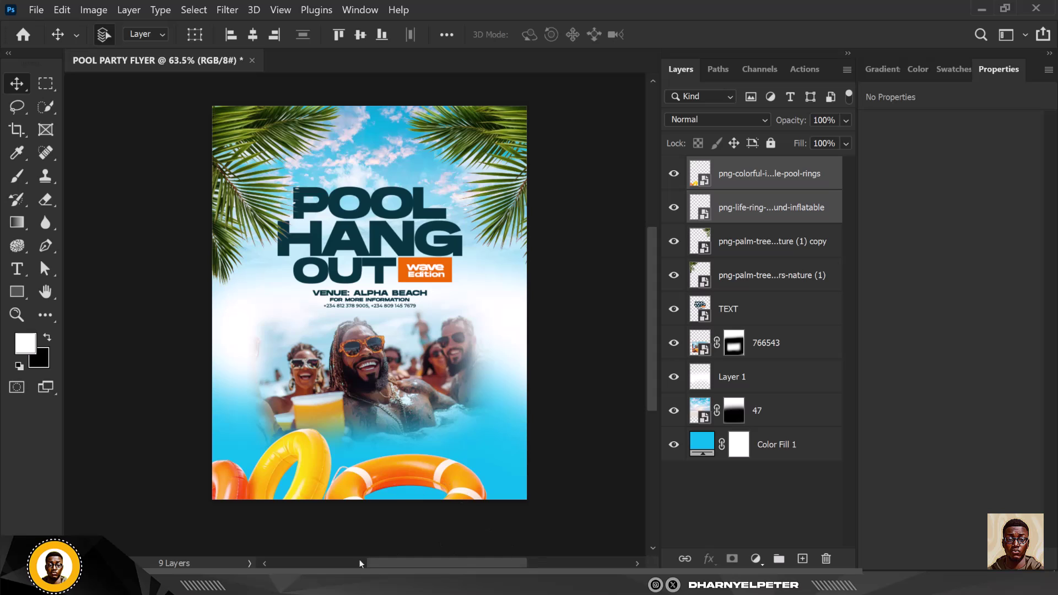
# - Place the beach ball image from the POOL HANGOUT folder in the flyer's lower-right corner, scaled to 37.52% and centred at X 1107.25 px, Y 1500 px
pyautogui.moveTo(315, 584)
pyautogui.click(242, 548)
pyautogui.click(379, 133)
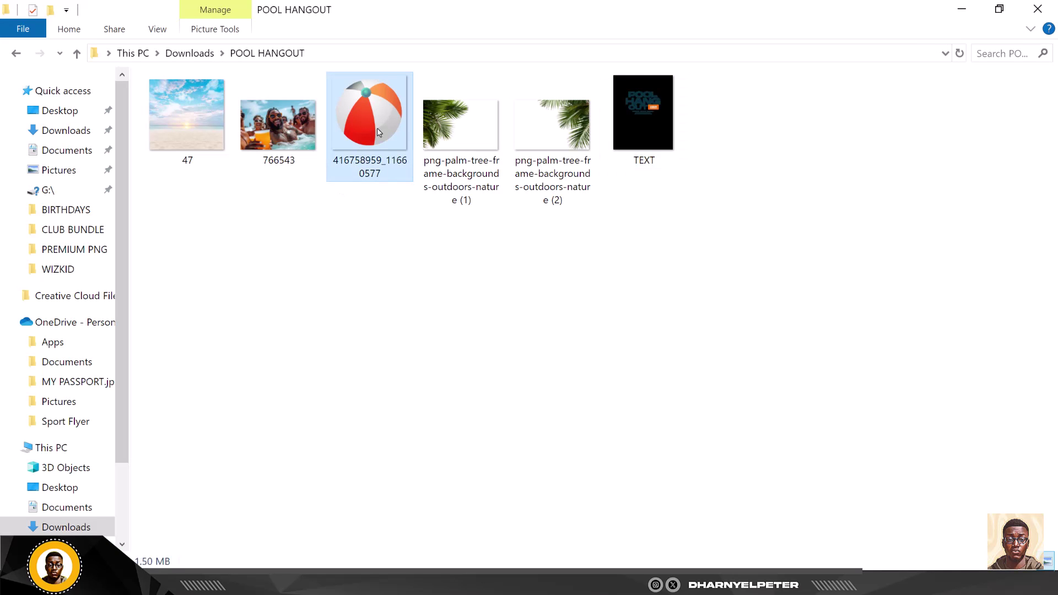
pyautogui.moveTo(369, 113); pyautogui.dragTo(530, 409)
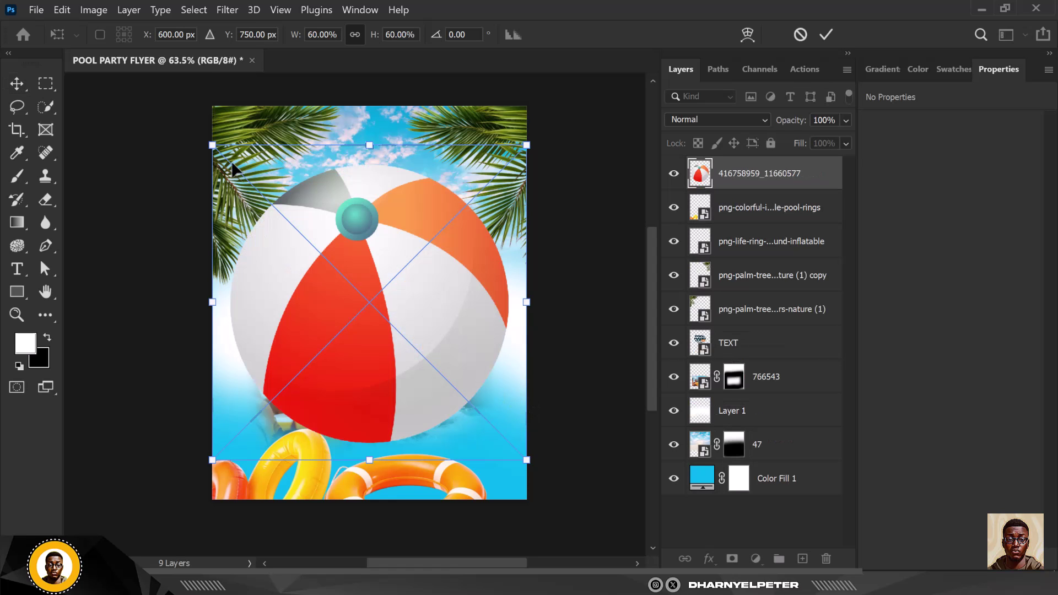
pyautogui.moveTo(251, 175); pyautogui.dragTo(358, 298)
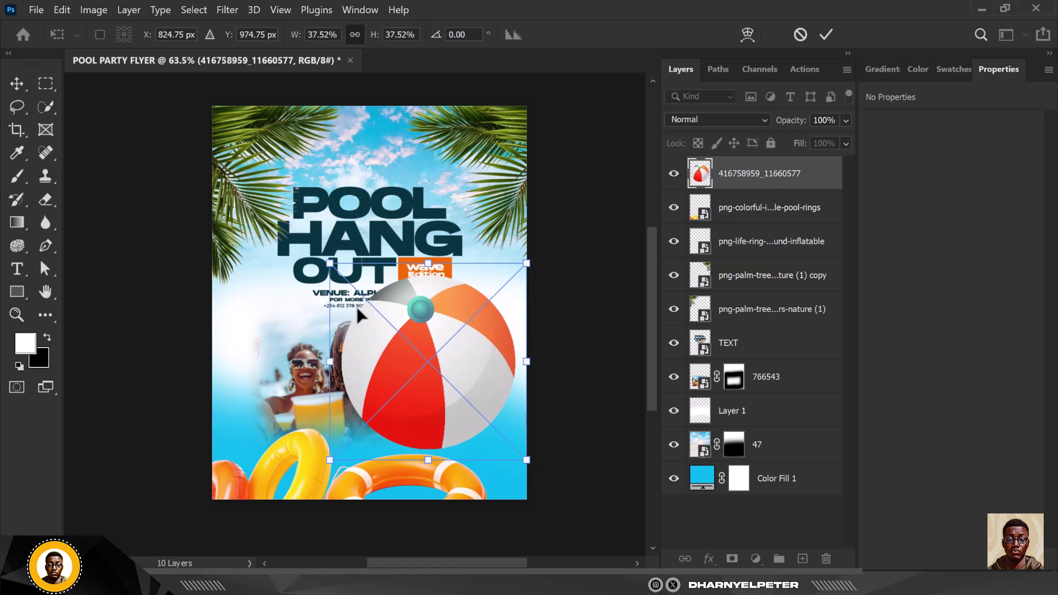
pyautogui.moveTo(444, 331); pyautogui.dragTo(499, 463)
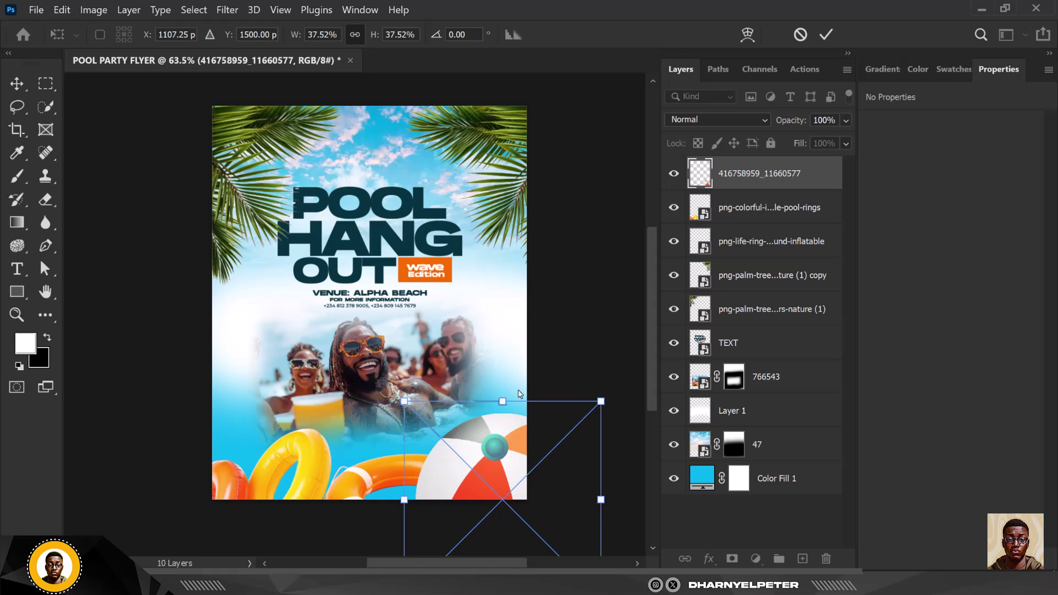
pyautogui.hotkey('alt', 'space')
pyautogui.press('Escape')
pyautogui.press('Return')
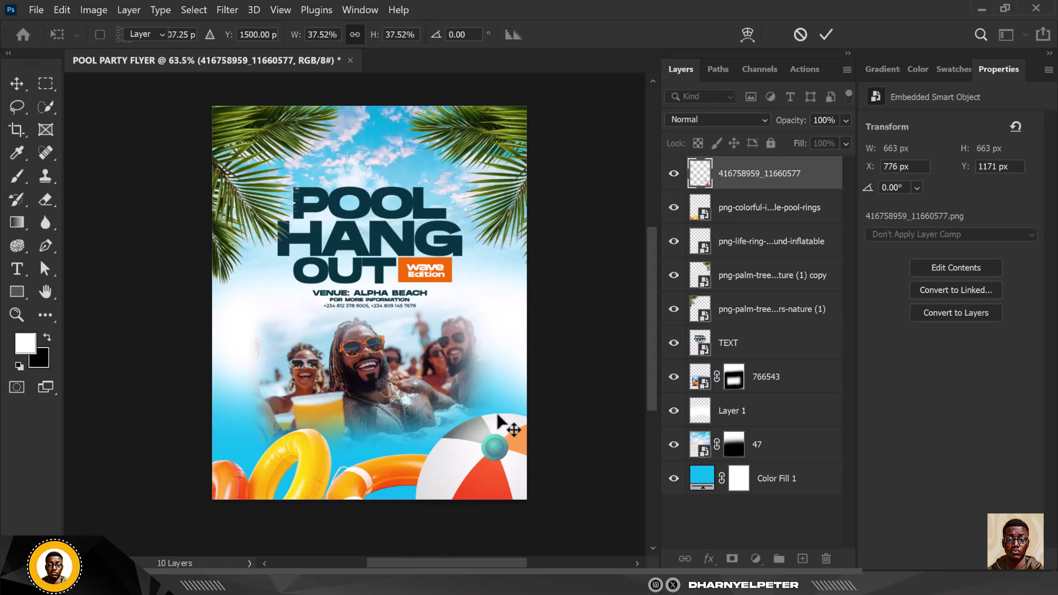
# - Duplicate the beach ball to the flyer's left edge, scaled to 19.26% and centred at X -5.37 px, Y 978.37 px
pyautogui.moveTo(484, 442); pyautogui.dragTo(245, 369)
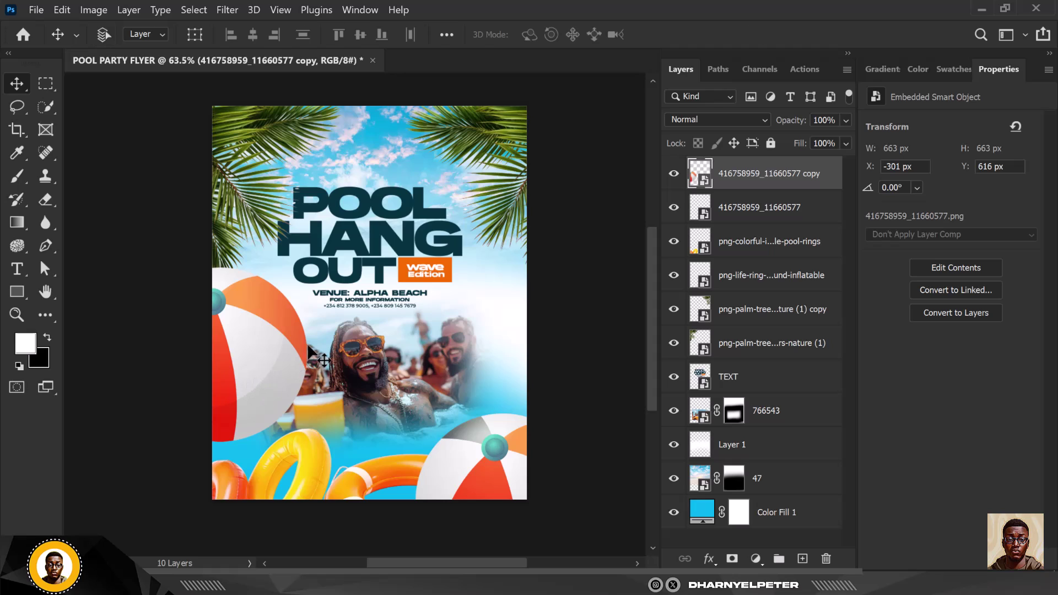
pyautogui.hotkey('ctrl', 't')
pyautogui.moveTo(319, 252); pyautogui.dragTo(271, 304)
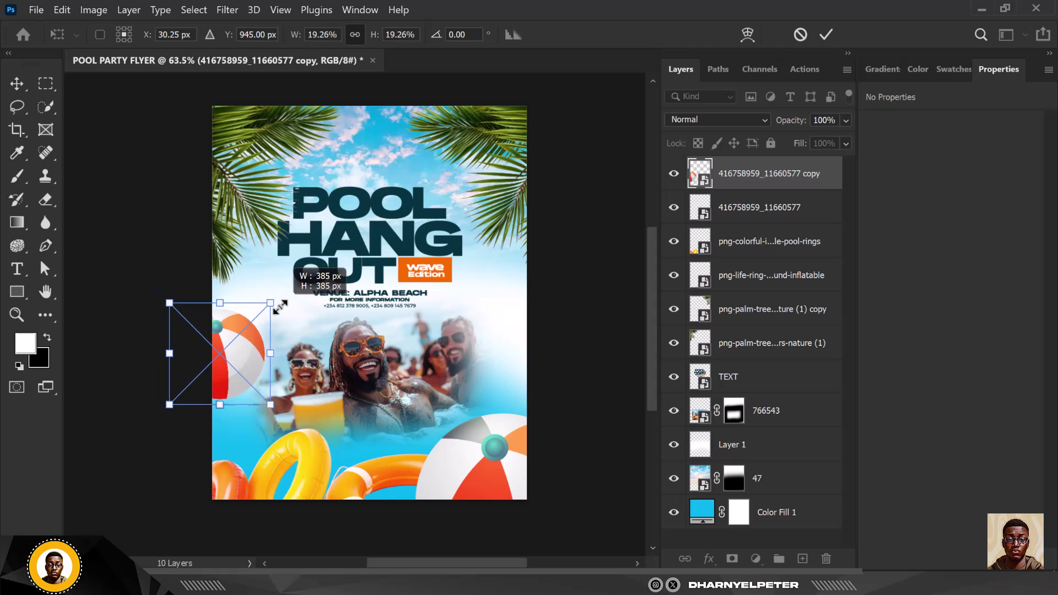
pyautogui.moveTo(252, 356); pyautogui.dragTo(243, 364)
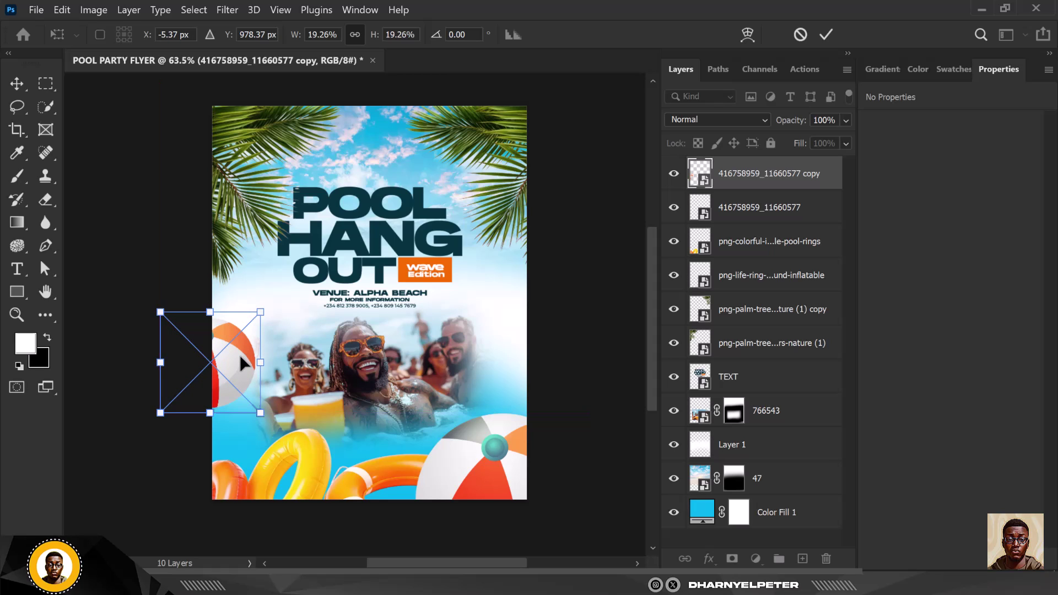
pyautogui.press('Return')
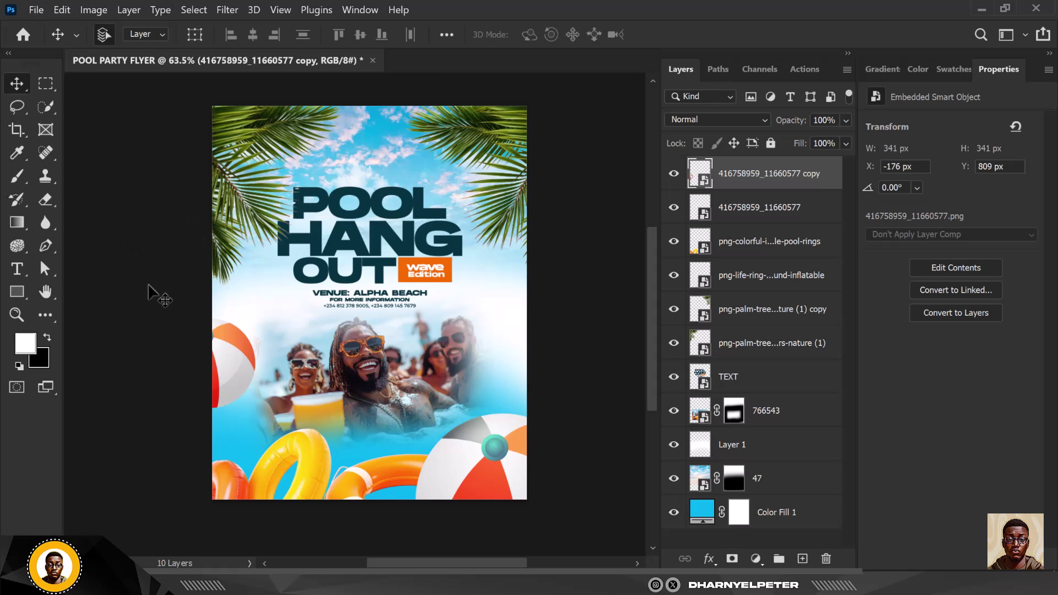
# - Enlarge the orange life ring to 23.36% and centre it at X 776 px, Y 1549.90 px
pyautogui.click(415, 469)
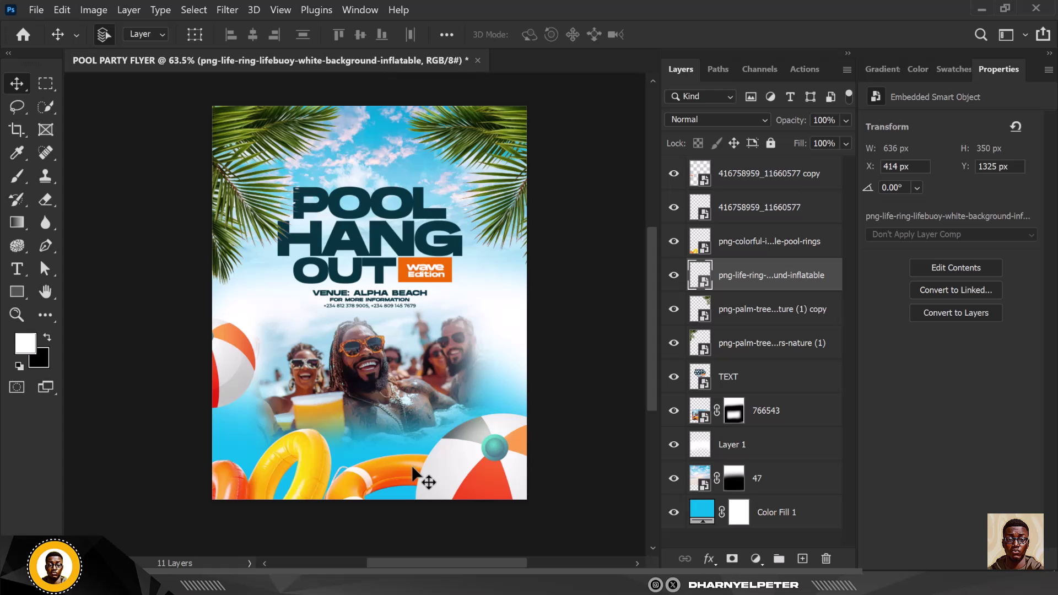
pyautogui.hotkey('ctrl', 't')
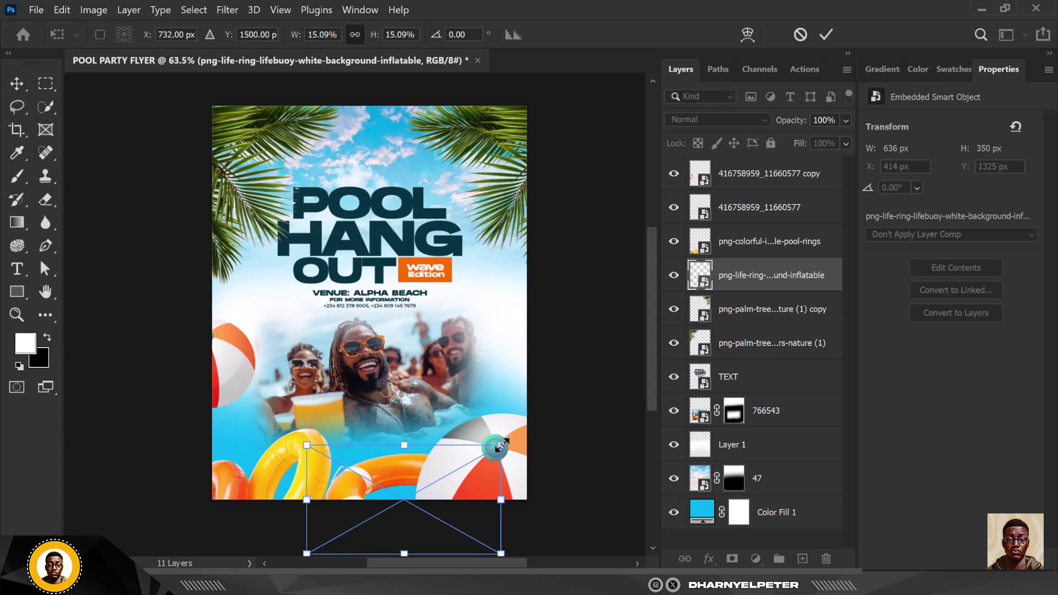
pyautogui.moveTo(507, 437); pyautogui.dragTo(540, 386)
pyautogui.moveTo(413, 454); pyautogui.dragTo(424, 467)
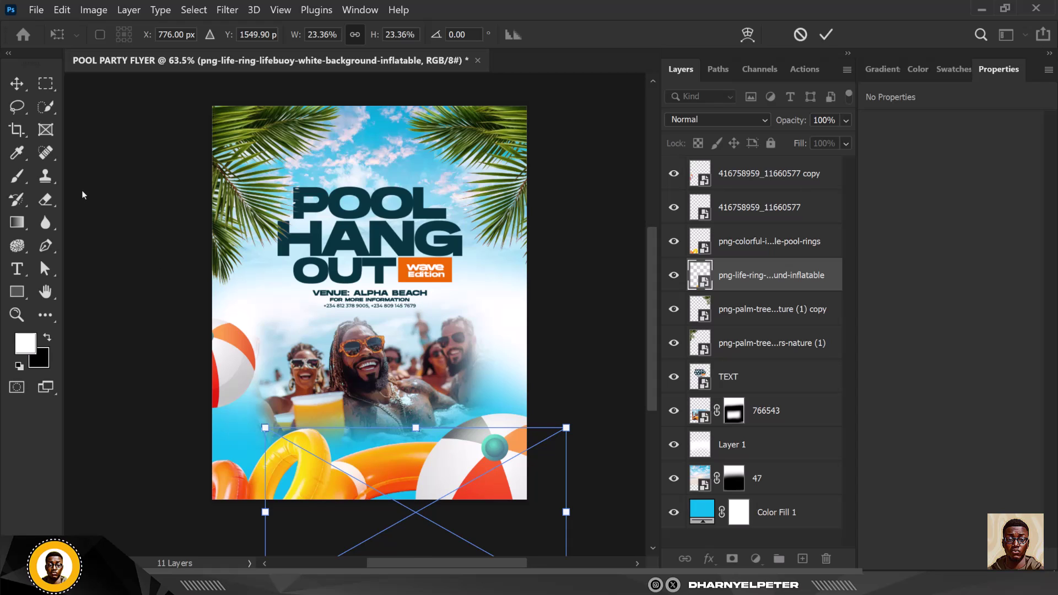
pyautogui.press('Return')
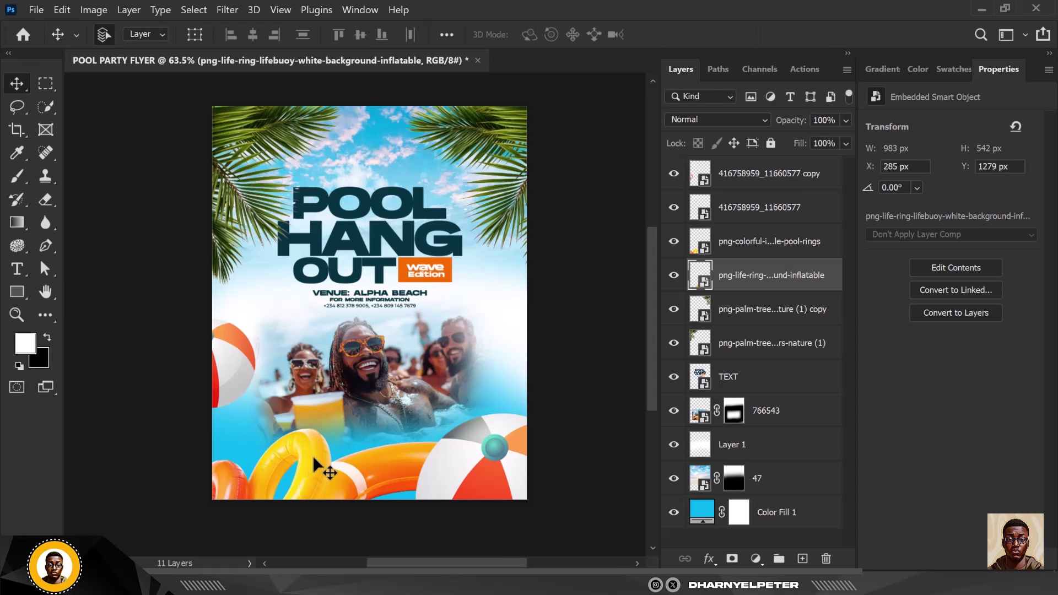
# - Rotate the colorful pool rings to -90.05°, scale them to 18.92% and centre them at X 152 px, Y 1685.77 px
pyautogui.click(319, 465)
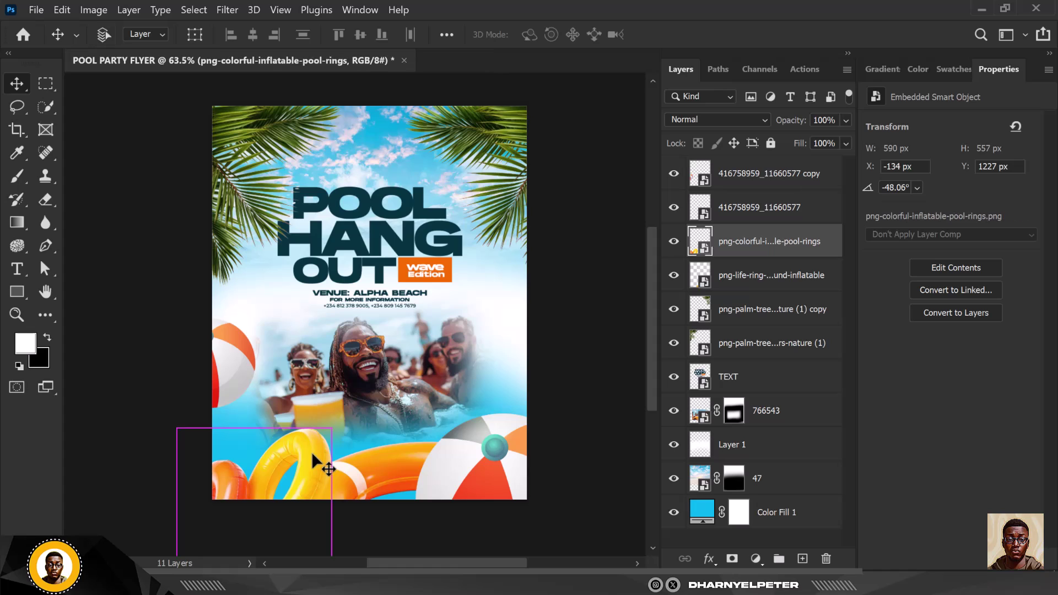
pyautogui.hotkey('ctrl', 't')
pyautogui.moveTo(386, 439); pyautogui.dragTo(307, 363)
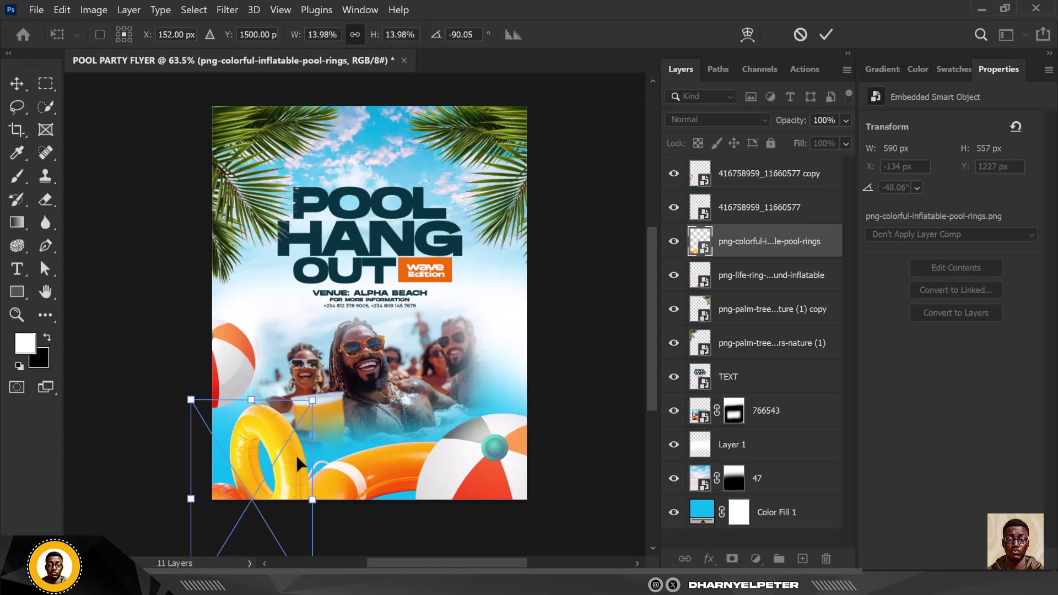
pyautogui.moveTo(312, 399); pyautogui.dragTo(334, 366)
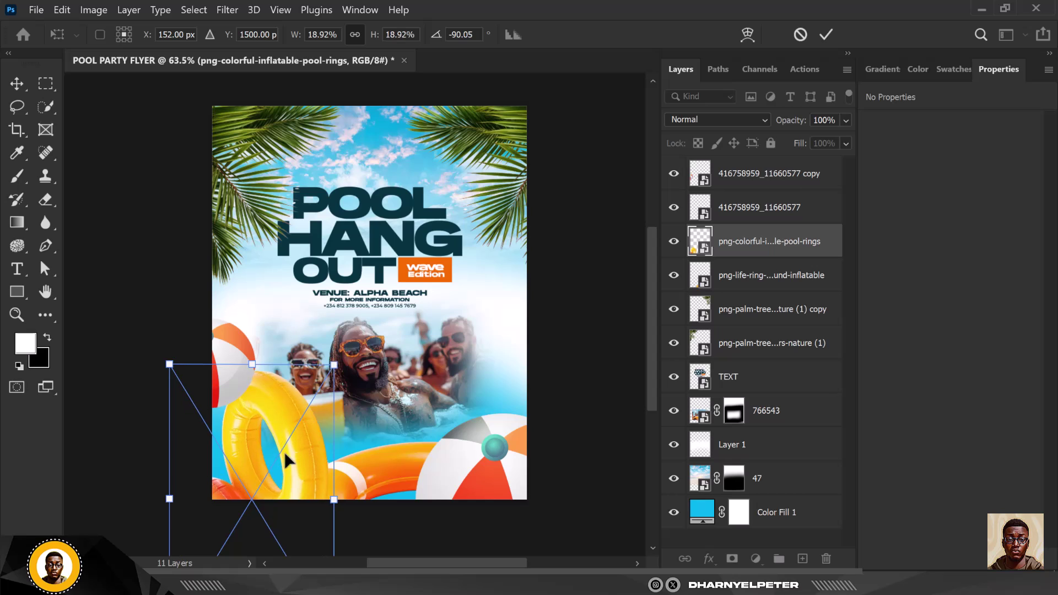
pyautogui.moveTo(286, 450); pyautogui.dragTo(285, 506)
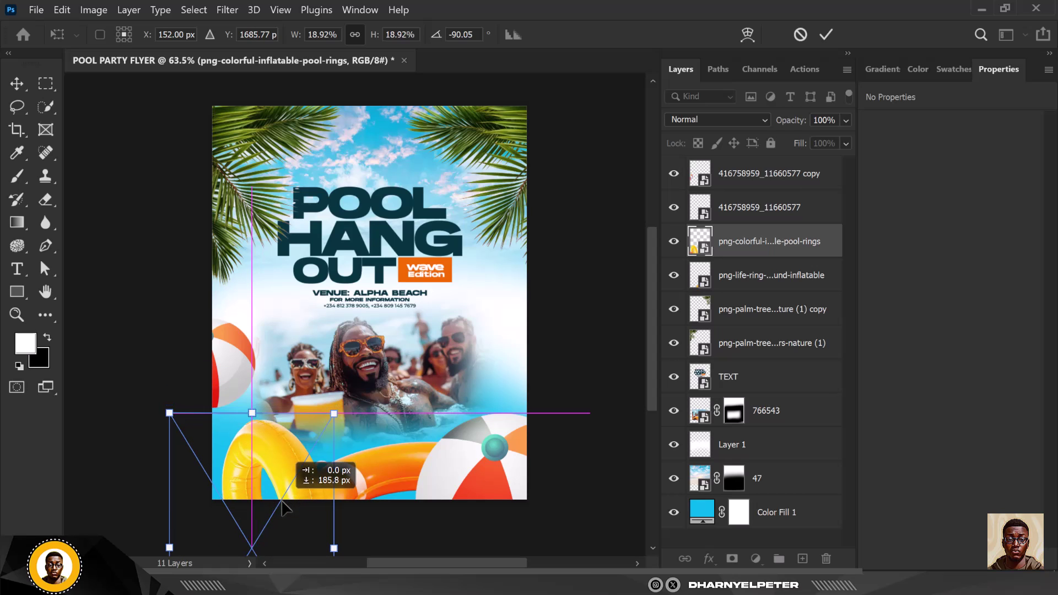
pyautogui.moveTo(275, 564)
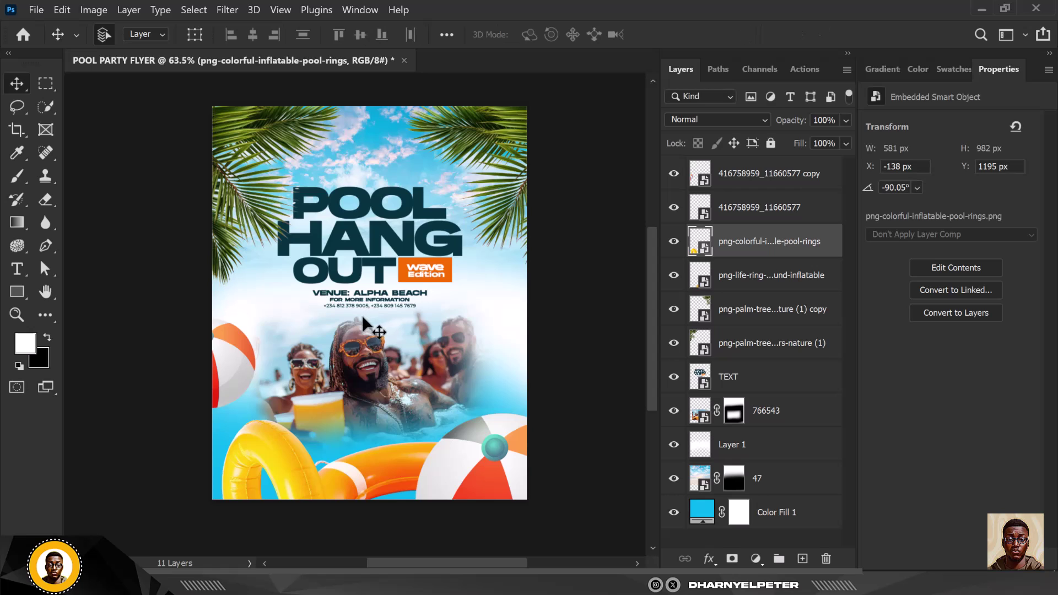
# - Examine the flyer's overall composition up close, from the palm leaves and title to the pool floats
pyautogui.scroll(2, 364, 324)
pyautogui.scroll(-2, 361, 319)
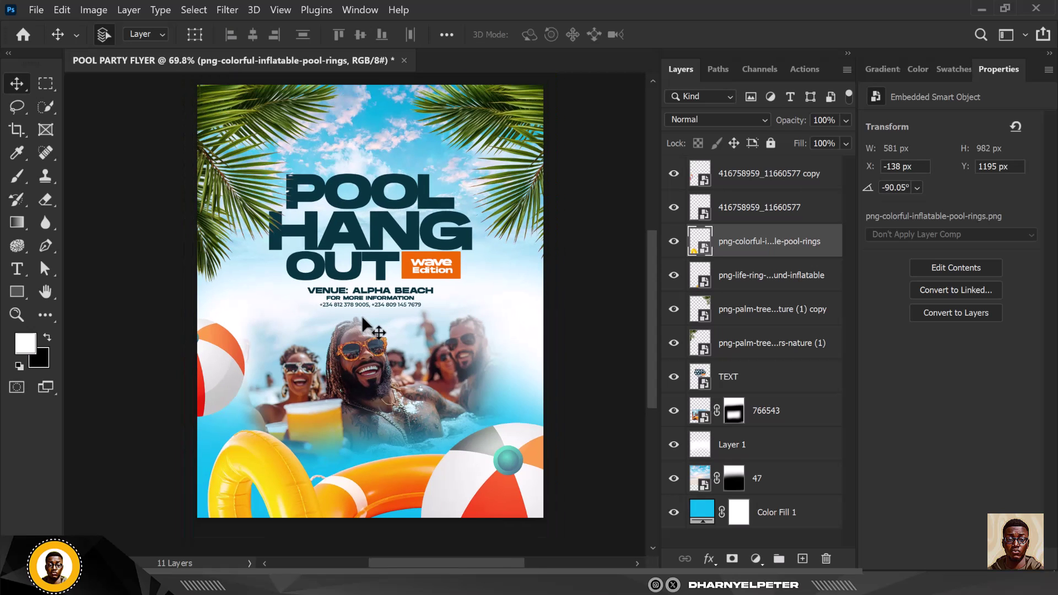
pyautogui.scroll(1, 359, 311)
pyautogui.scroll(1, 339, 223)
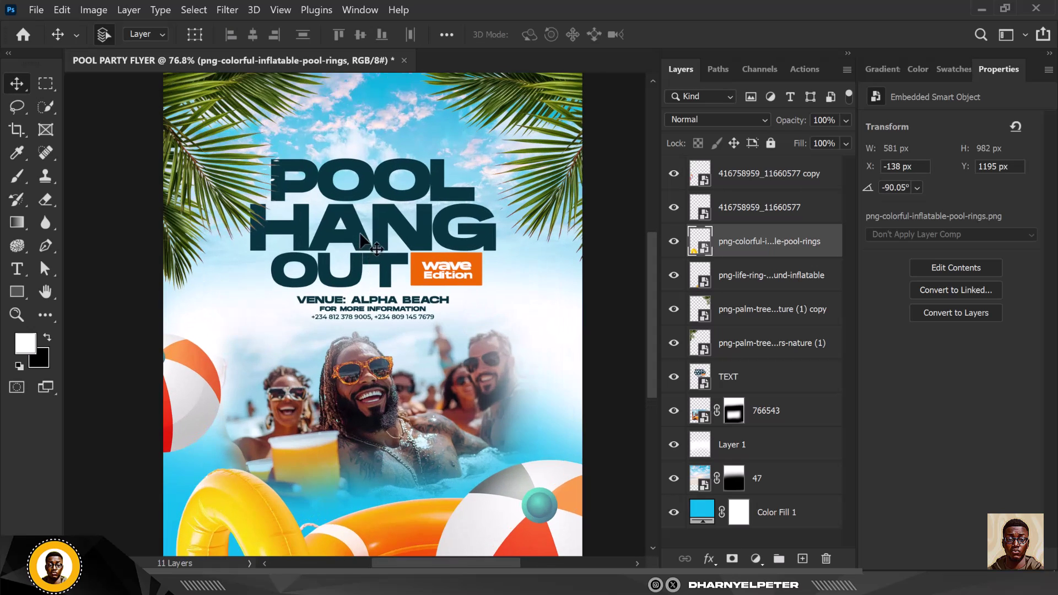
pyautogui.scroll(1, 359, 174)
pyautogui.scroll(-2, 372, 252)
pyautogui.scroll(1, 373, 254)
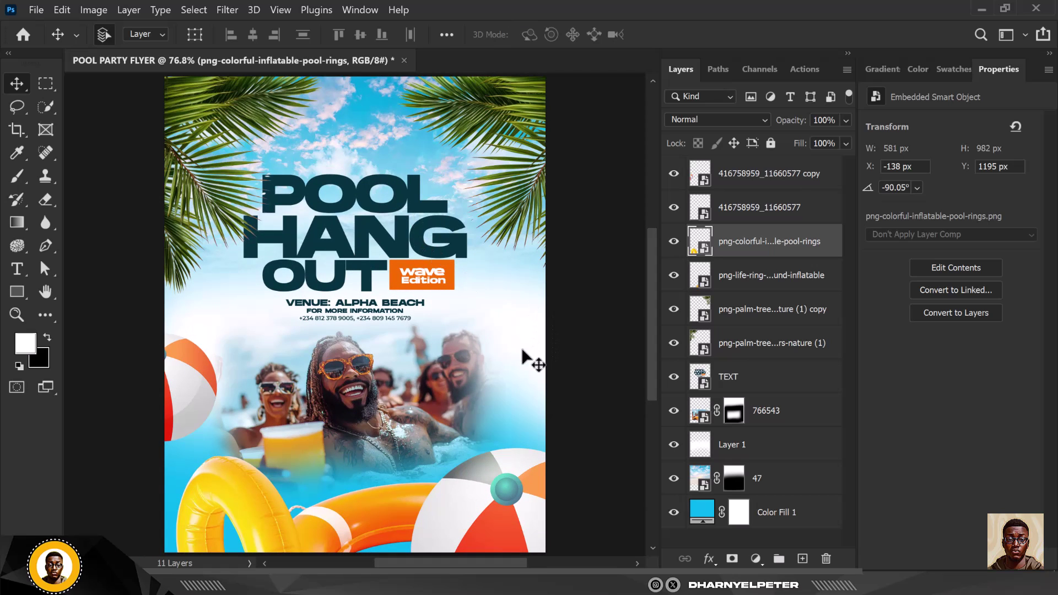
# - Add a Color Balance adjustment above all layers with midtones Cyan-Red -14, Yellow-Blue +19 and highlights Cyan-Red -6, Yellow-Blue +15
pyautogui.click(761, 180)
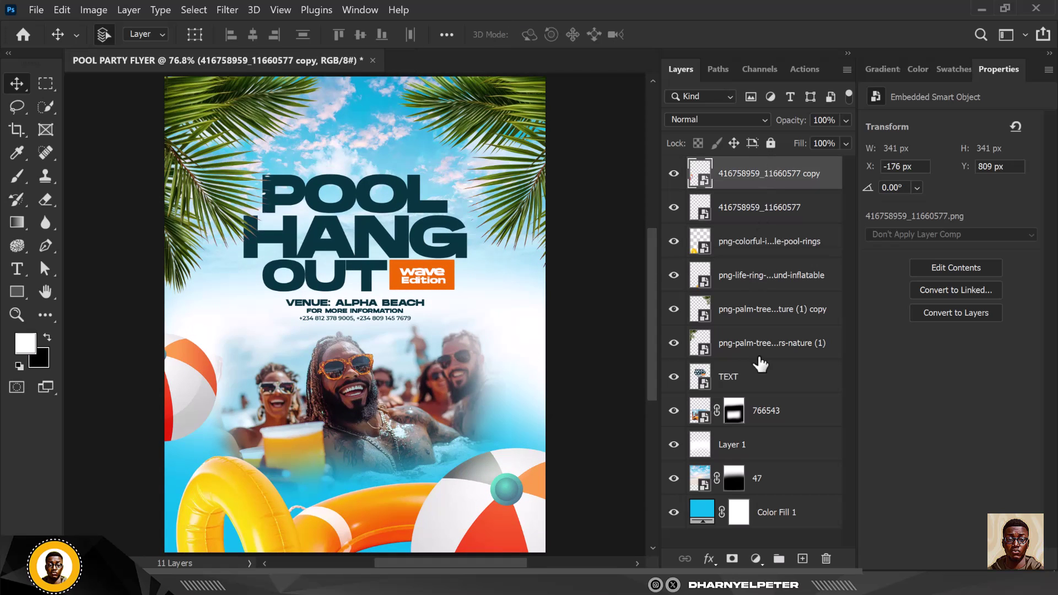
pyautogui.click(756, 560)
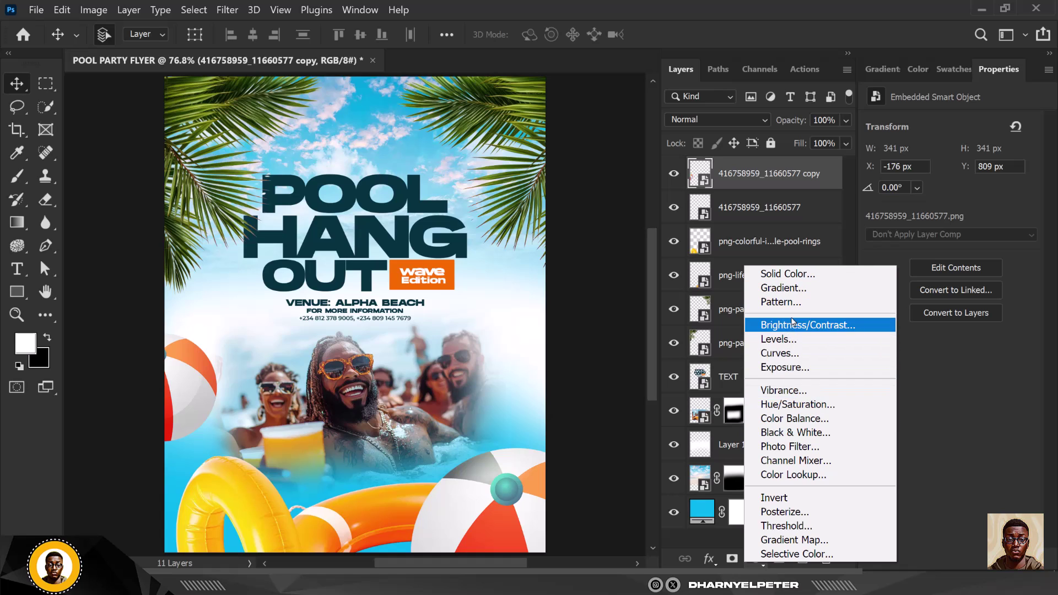
pyautogui.click(801, 419)
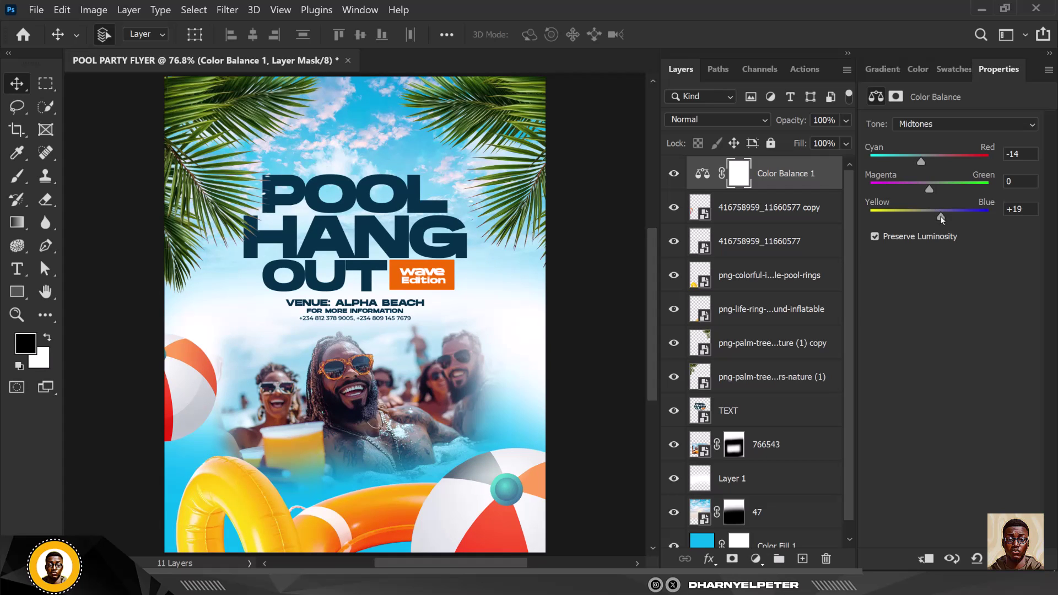
pyautogui.click(931, 124)
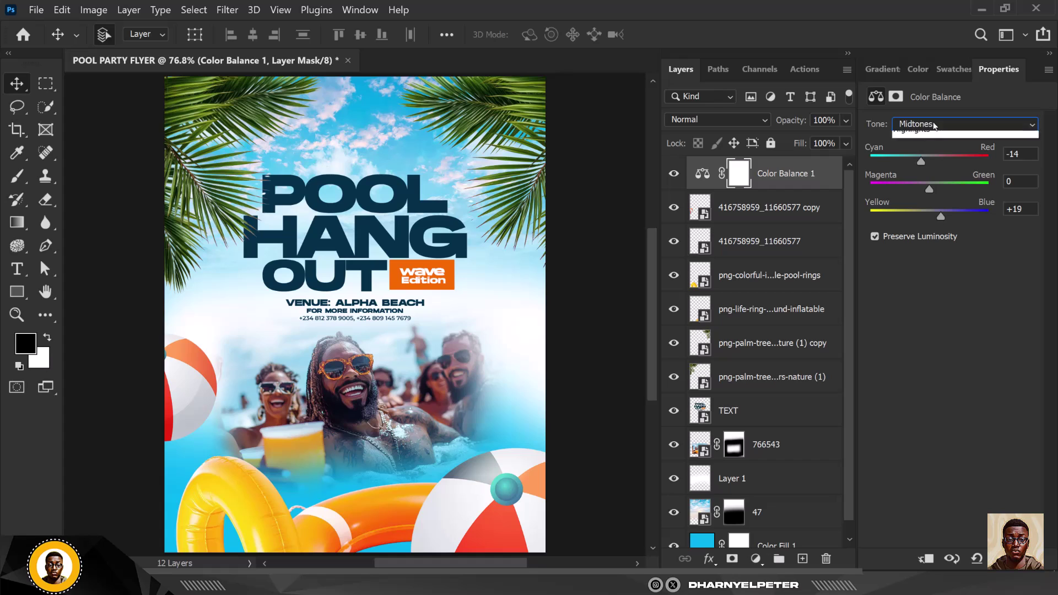
pyautogui.click(921, 167)
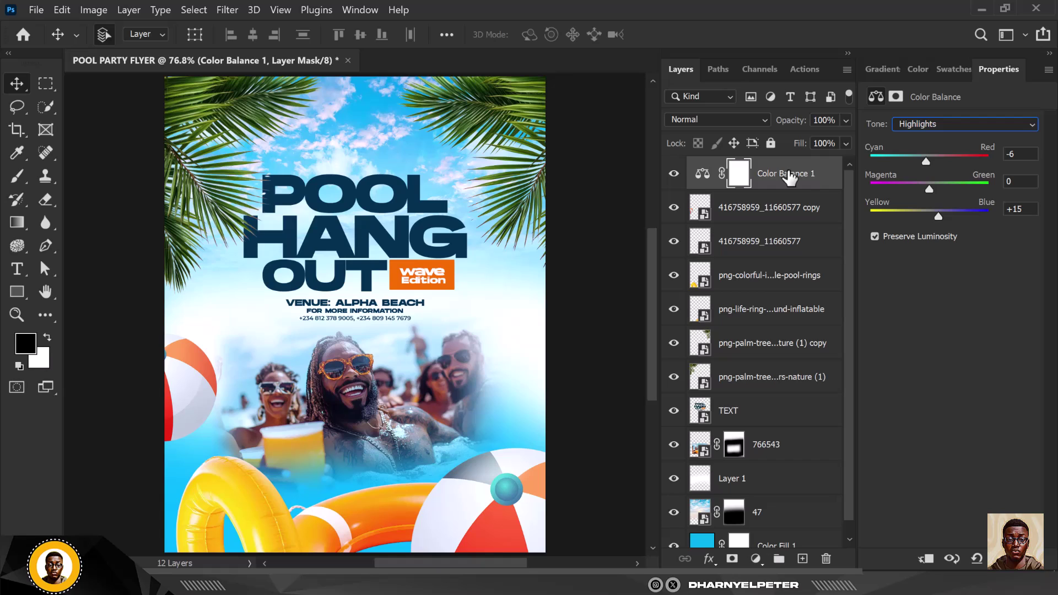
# - Stamp all visible layers into a new layer above the Color Balance adjustment and convert it to a smart object
pyautogui.click(787, 208)
pyautogui.click(789, 184)
pyautogui.press('x')
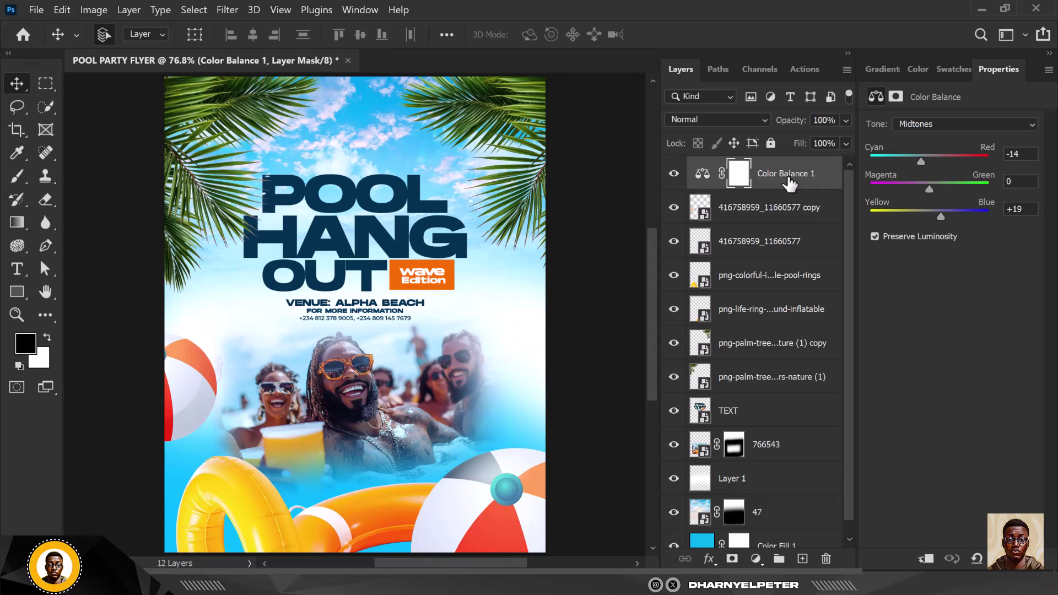
pyautogui.hotkey('ctrl', 'shift', 'alt', 'e')
pyautogui.press('x')
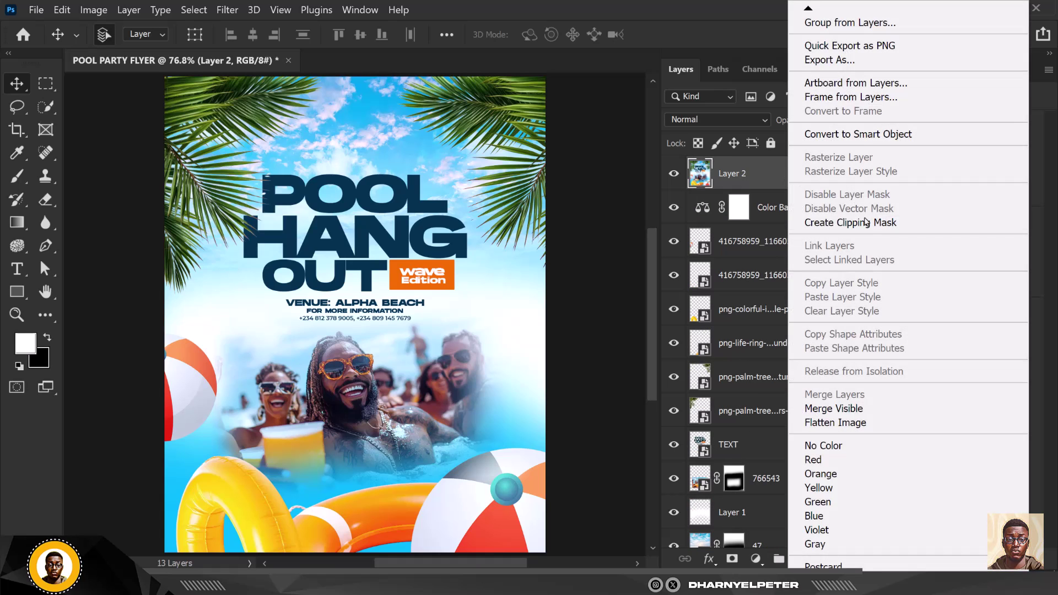
pyautogui.click(858, 134)
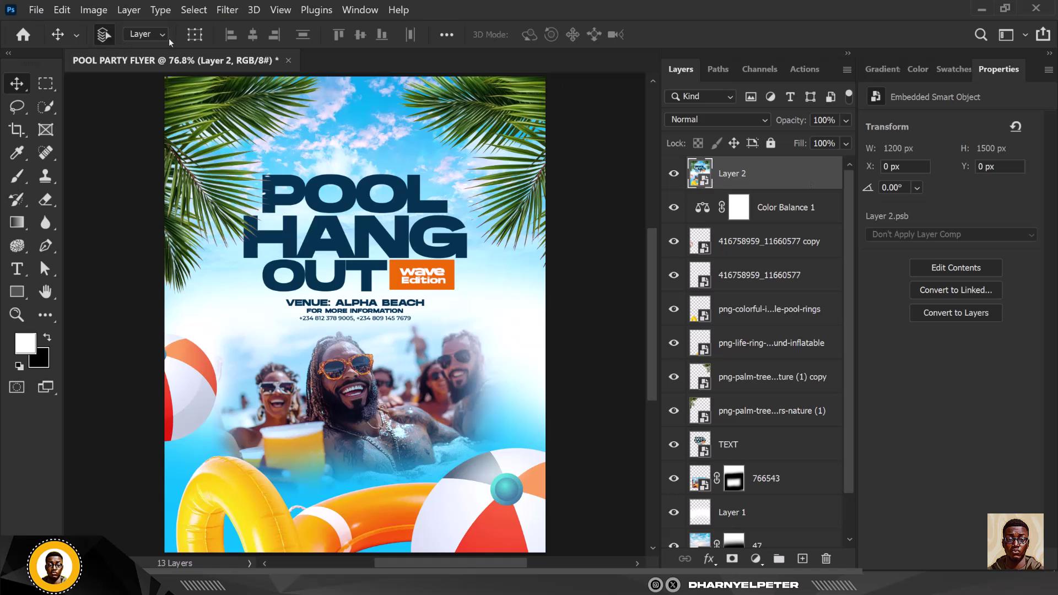
# - Apply the Add Noise filter to the merged smart object with 5.35% amount, Gaussian distribution and Monochromatic enabled
pyautogui.click(230, 10)
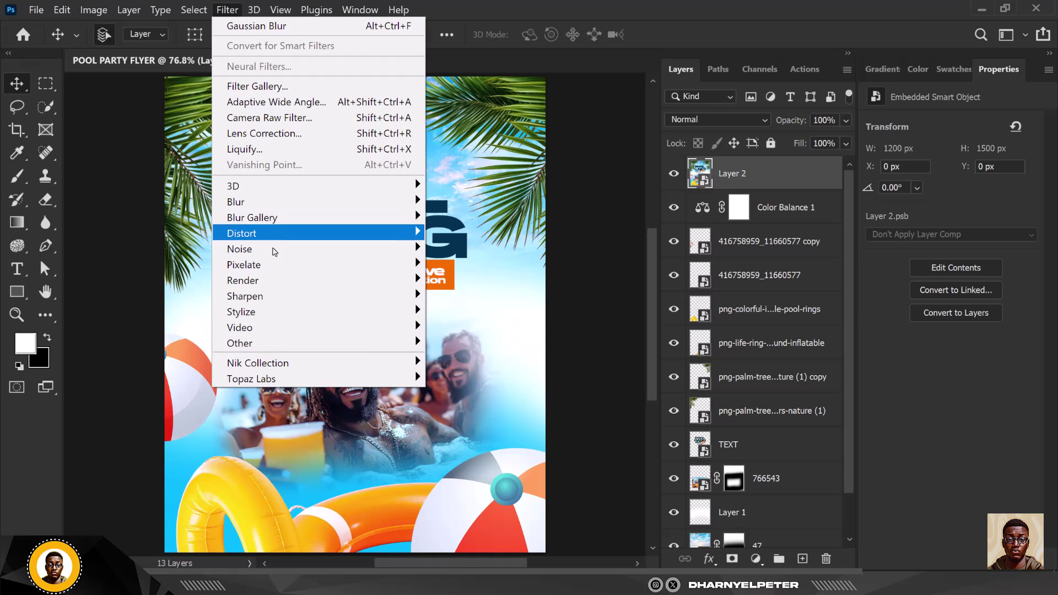
pyautogui.moveTo(271, 249)
pyautogui.click(490, 252)
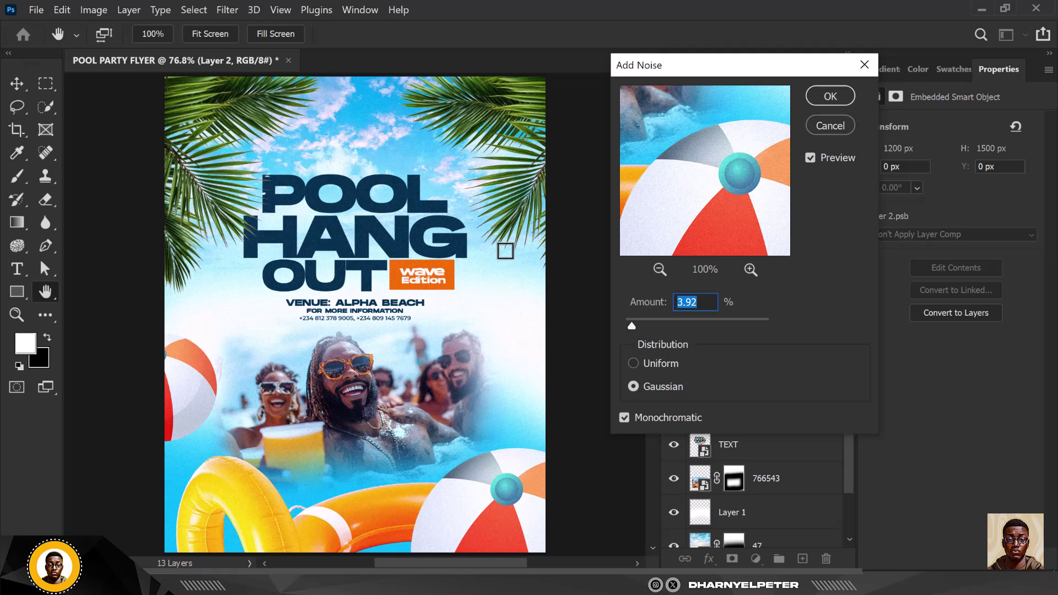
pyautogui.moveTo(633, 326); pyautogui.dragTo(634, 326)
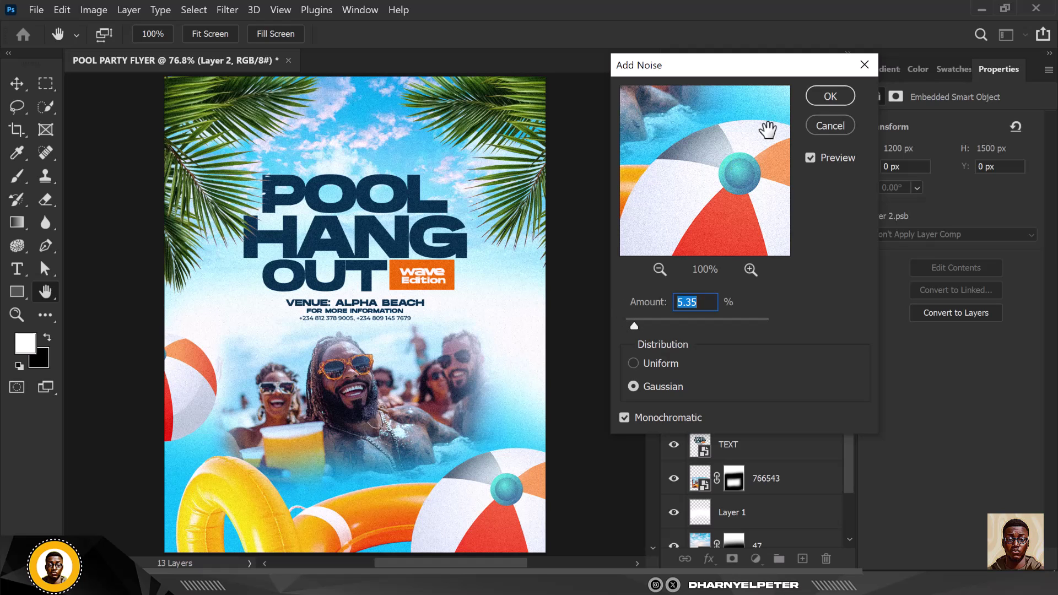
pyautogui.click(830, 96)
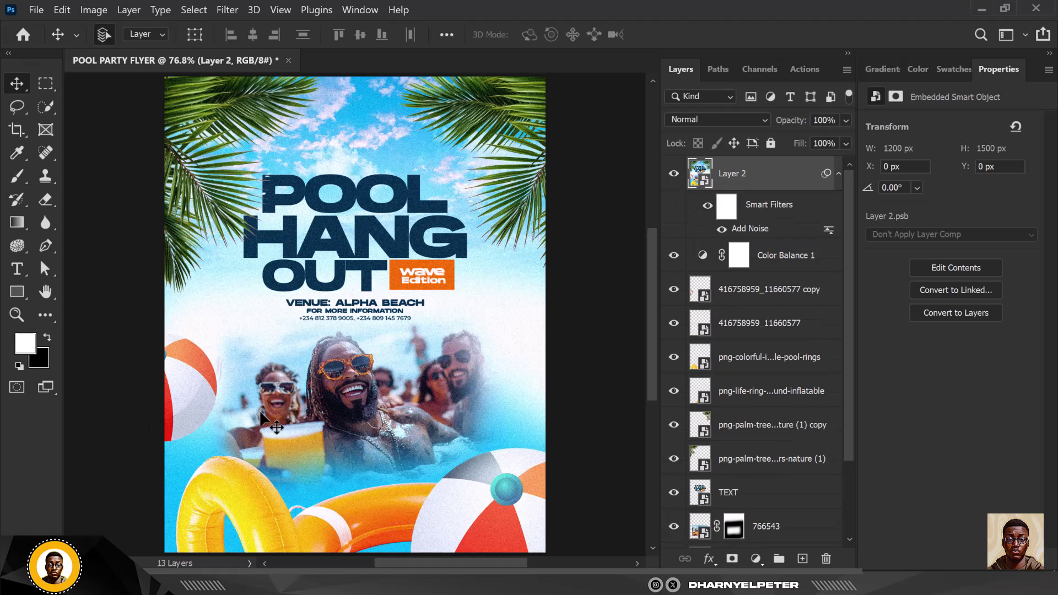
pyautogui.moveTo(671, 527)
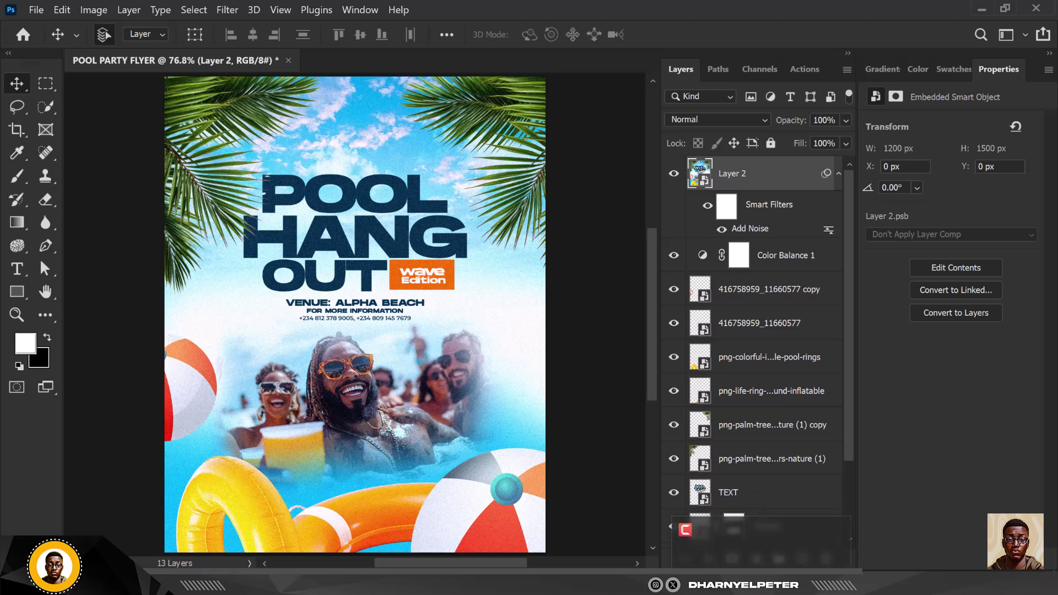